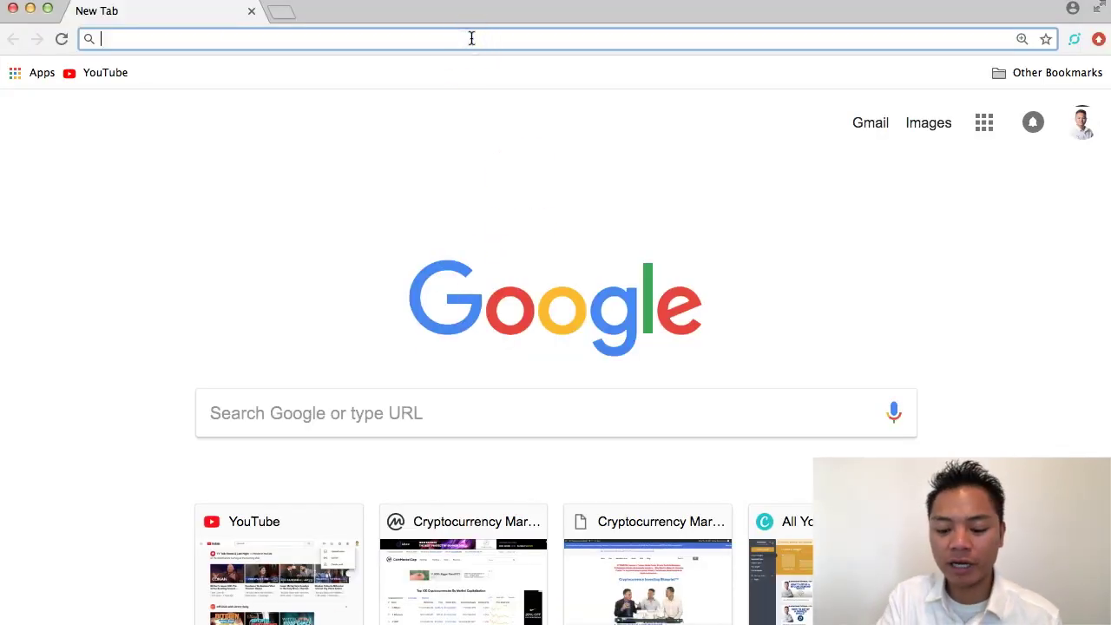
Find Ardor (ARDR) on coinmarketcap.com and open its official website, ardorplatform.org, in a new tab.
text(coinmarketcap.com)
key(Return)
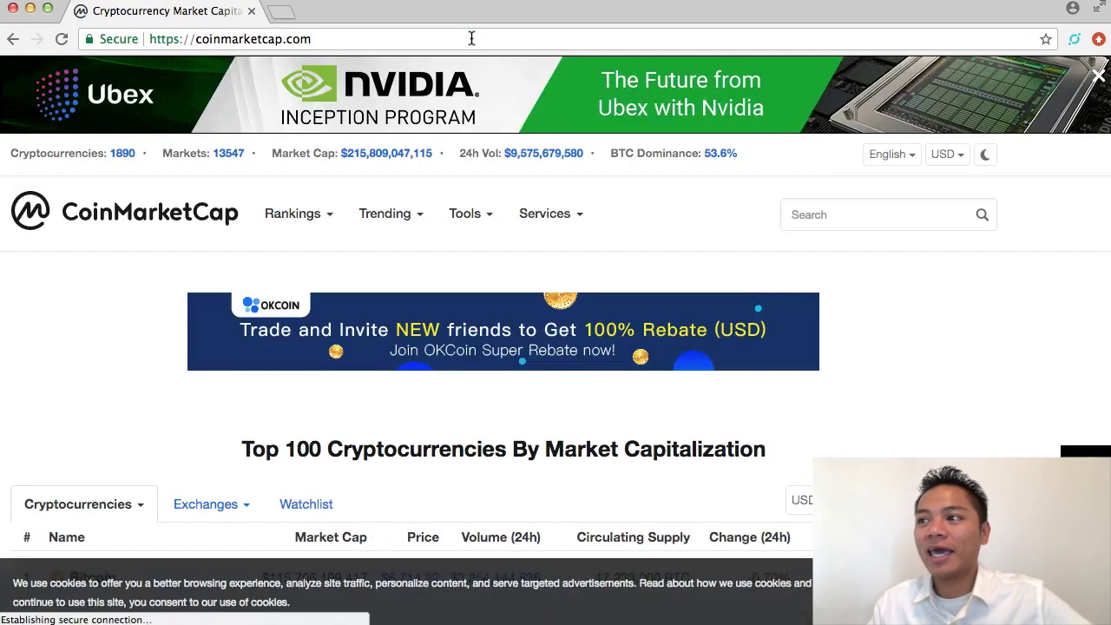
click(829, 213)
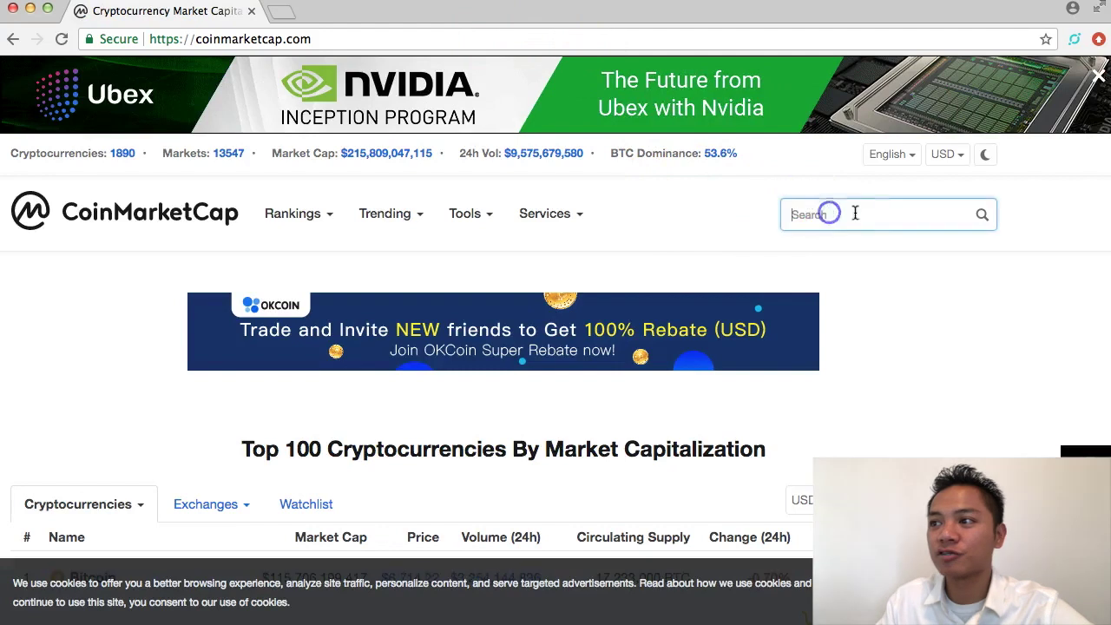
click(868, 216)
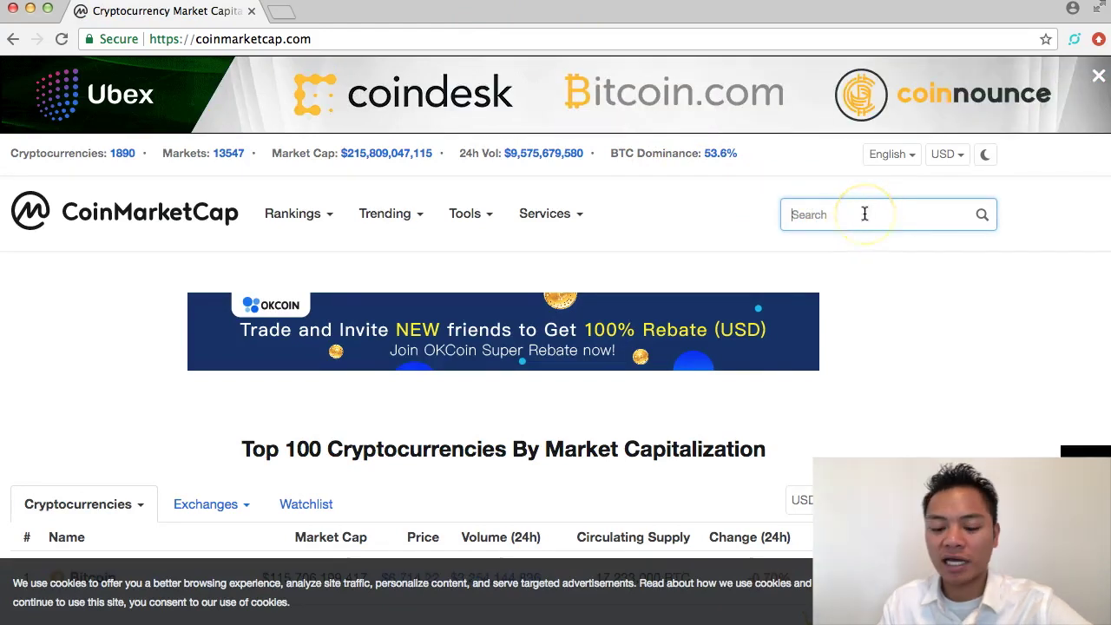
text(ardor)
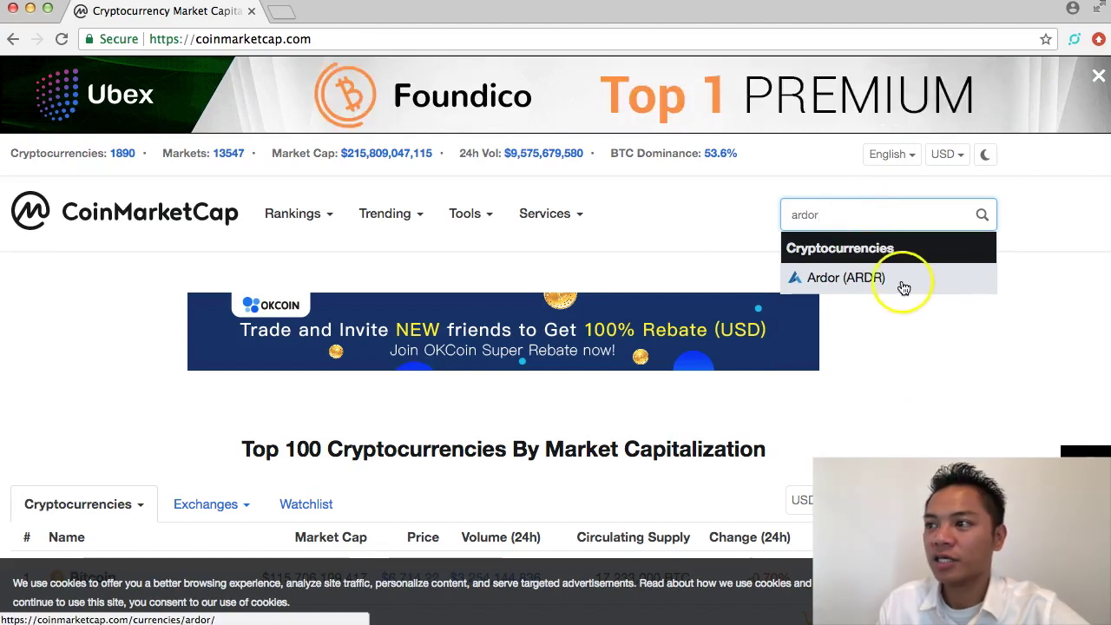
click(873, 285)
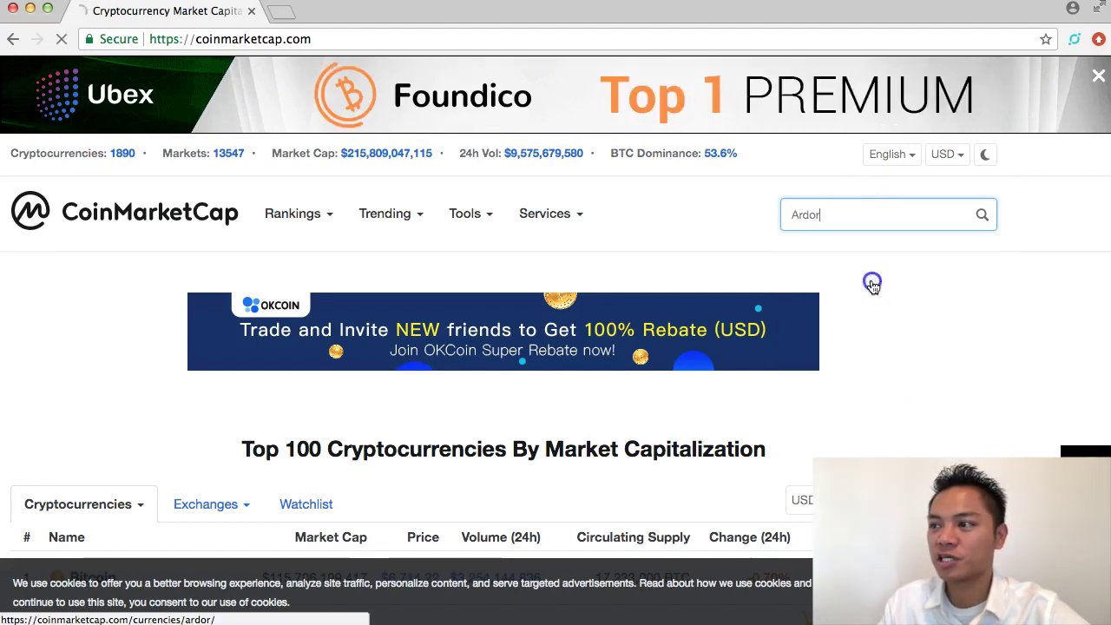
scroll(227, 377, down, 5)
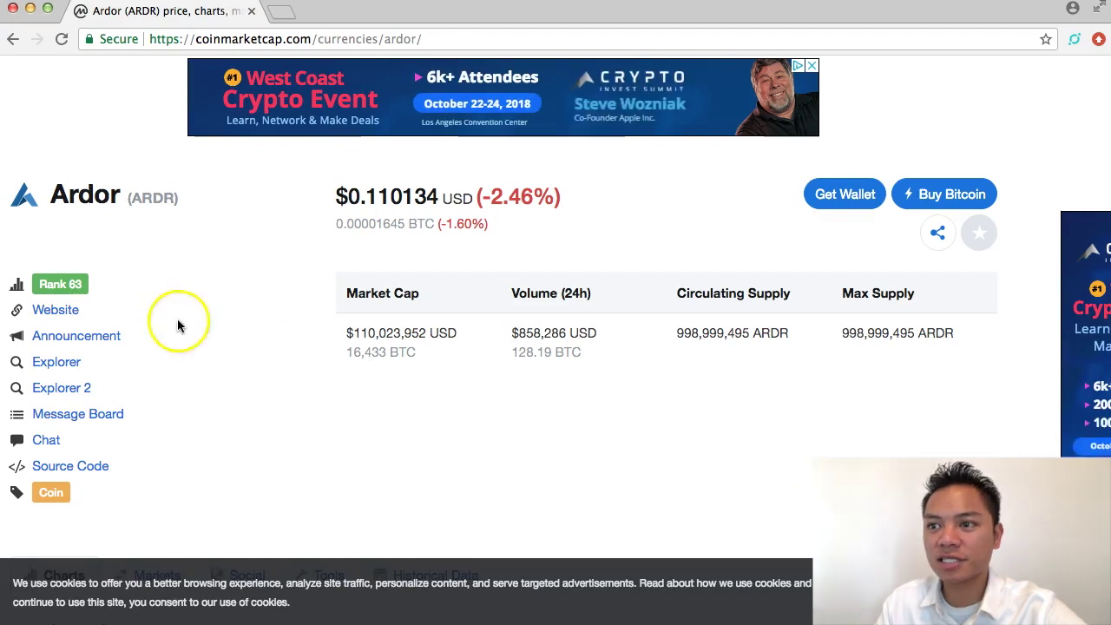
click(62, 311)
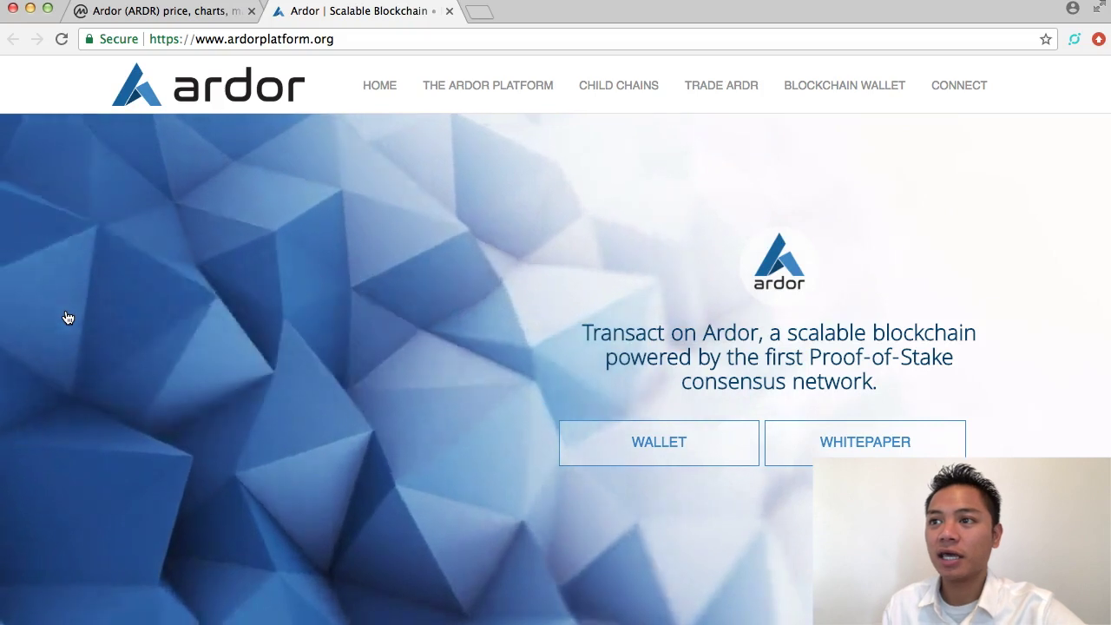
click(170, 39)
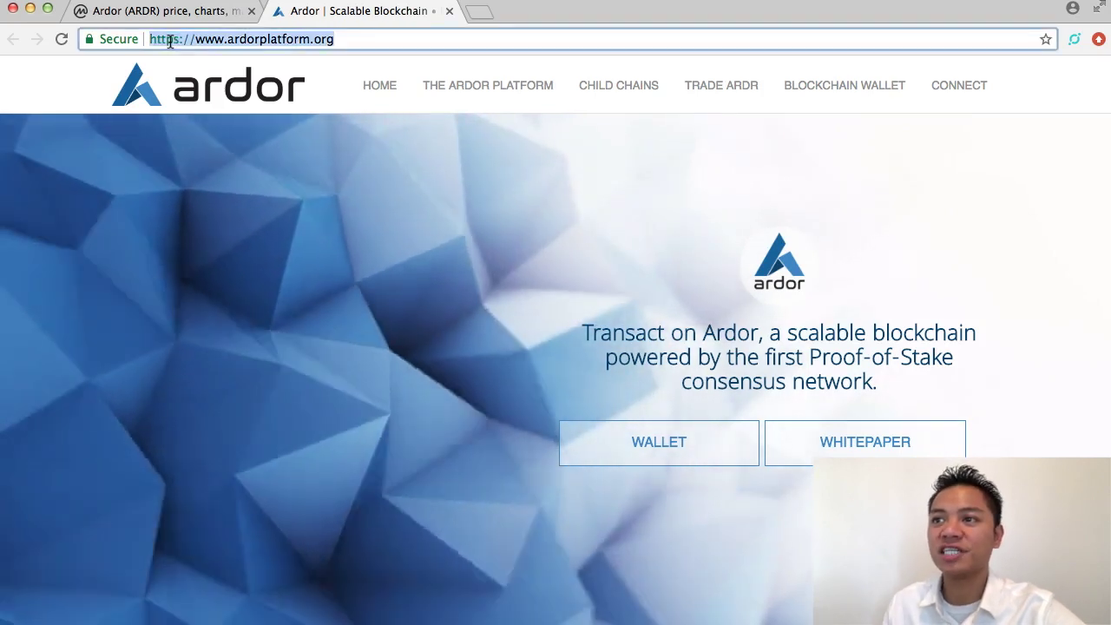
click(130, 43)
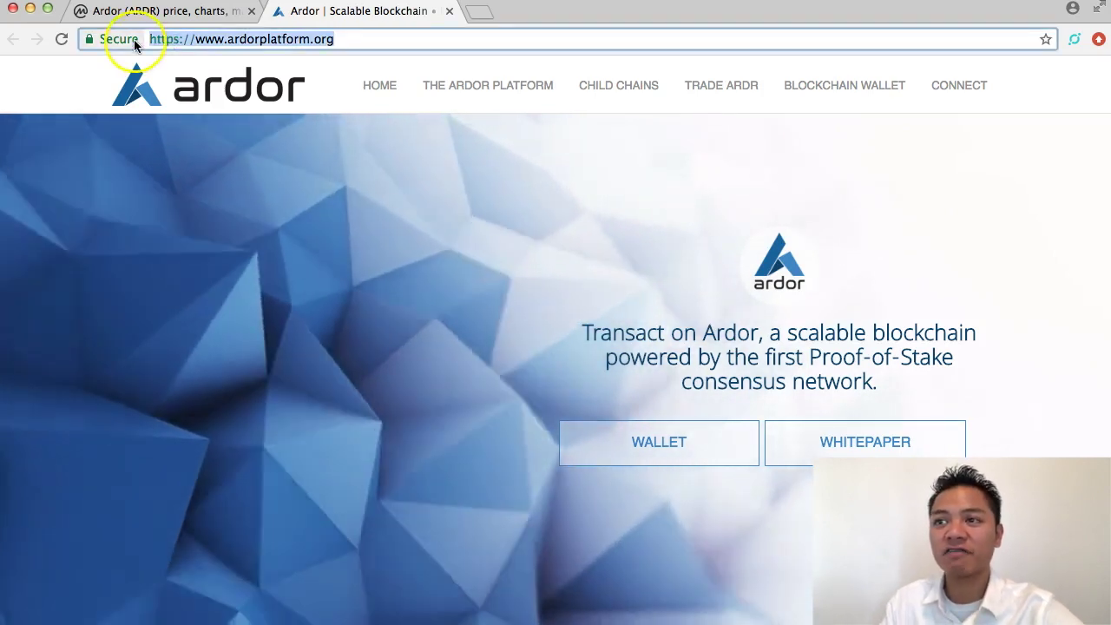
click(91, 42)
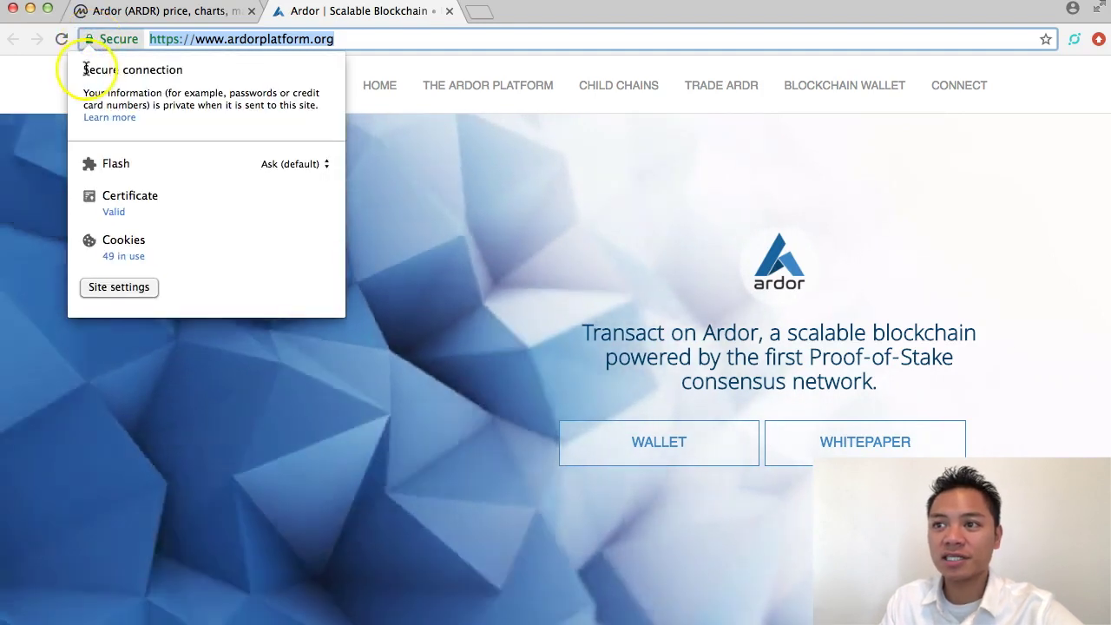
drag(76, 70, 203, 70)
click(408, 39)
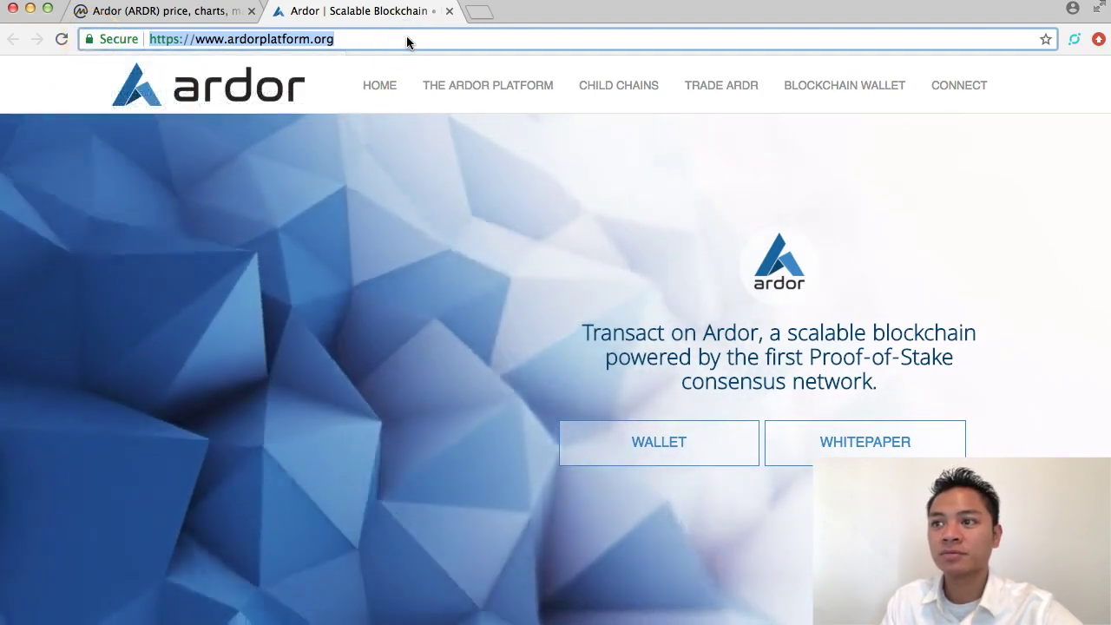
Show the Social section of CoinMarketCap's Ardor page, listing Ardor's tweets and Reddit links.
click(220, 10)
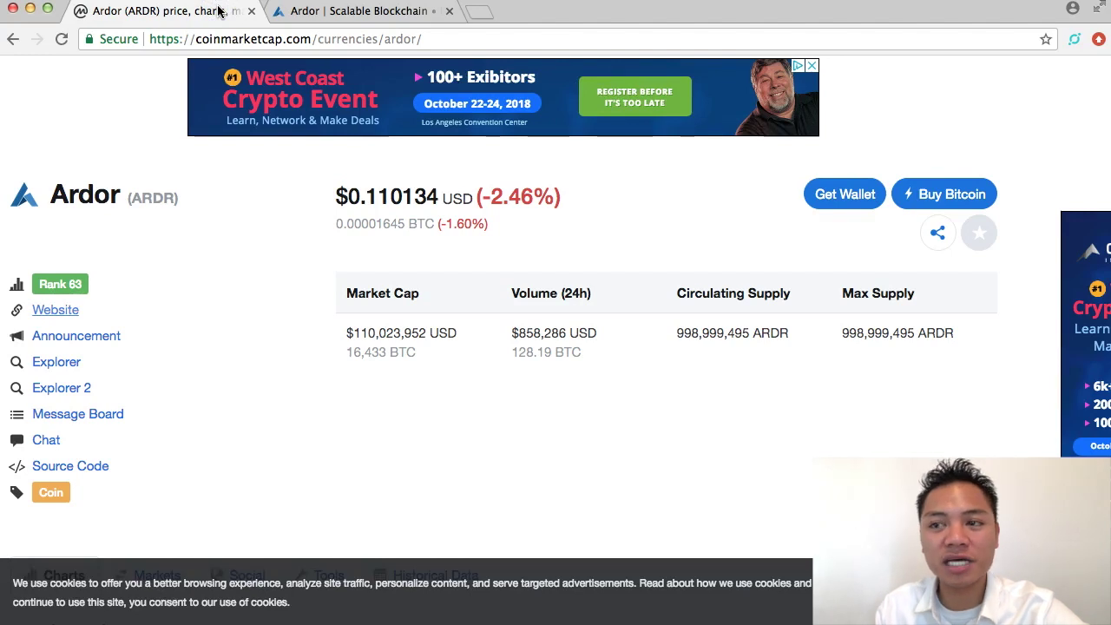
scroll(211, 347, down, 3)
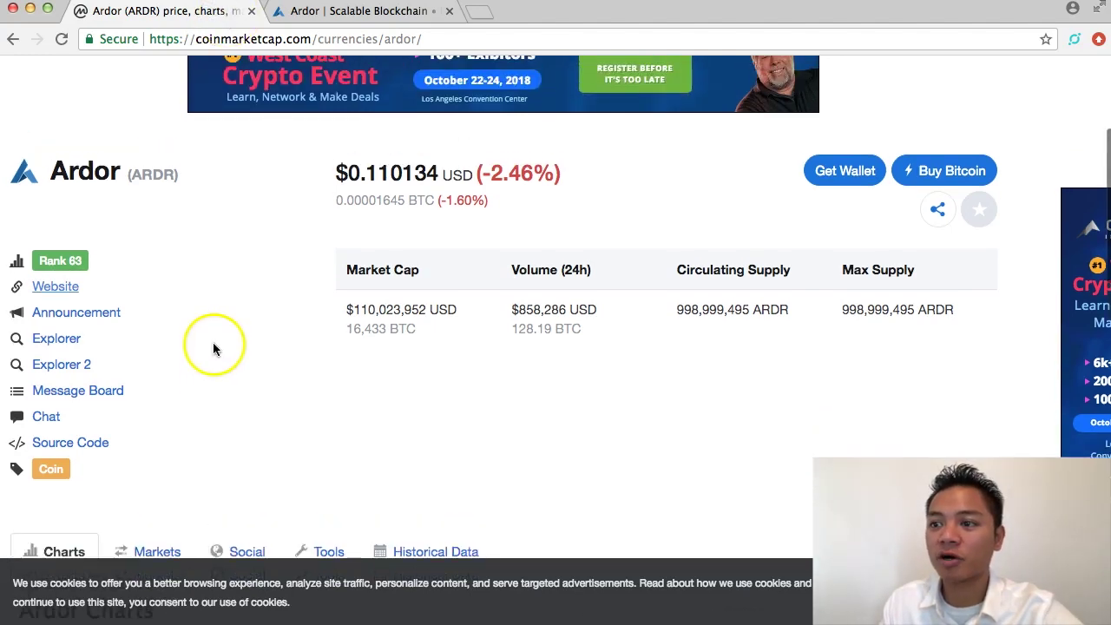
scroll(215, 347, down, 4)
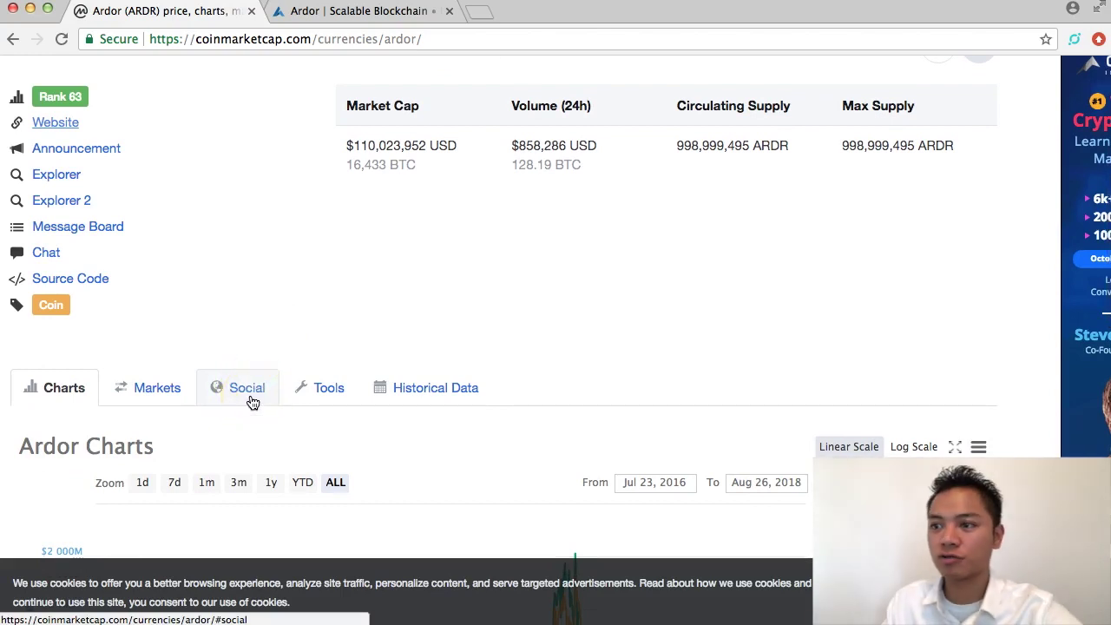
click(251, 401)
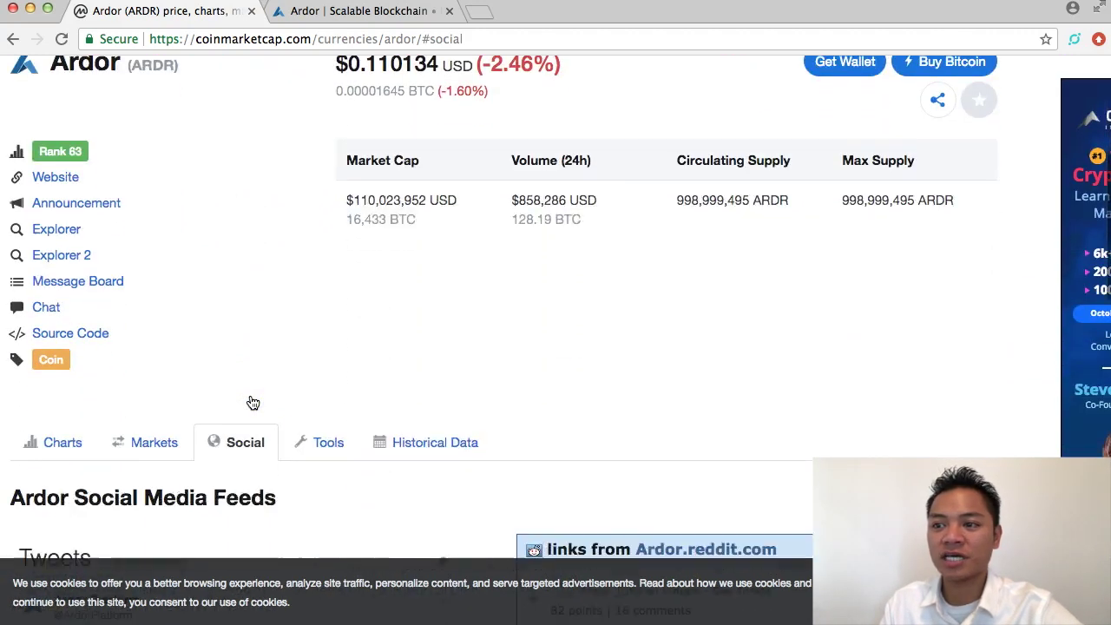
scroll(251, 401, down, 2)
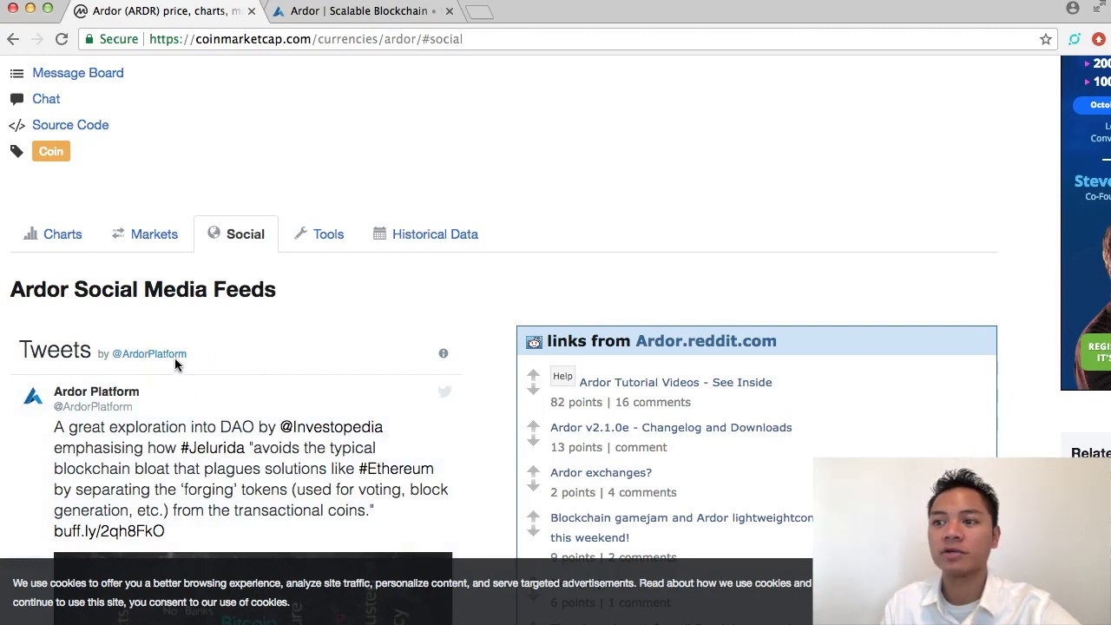
click(167, 355)
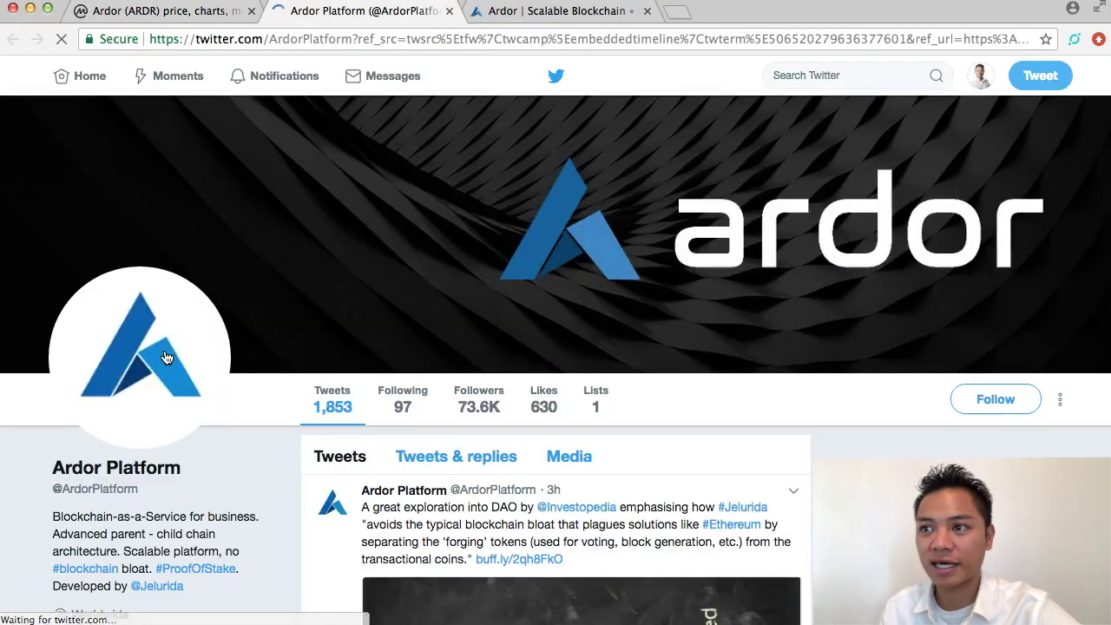
mouse_move(485, 421)
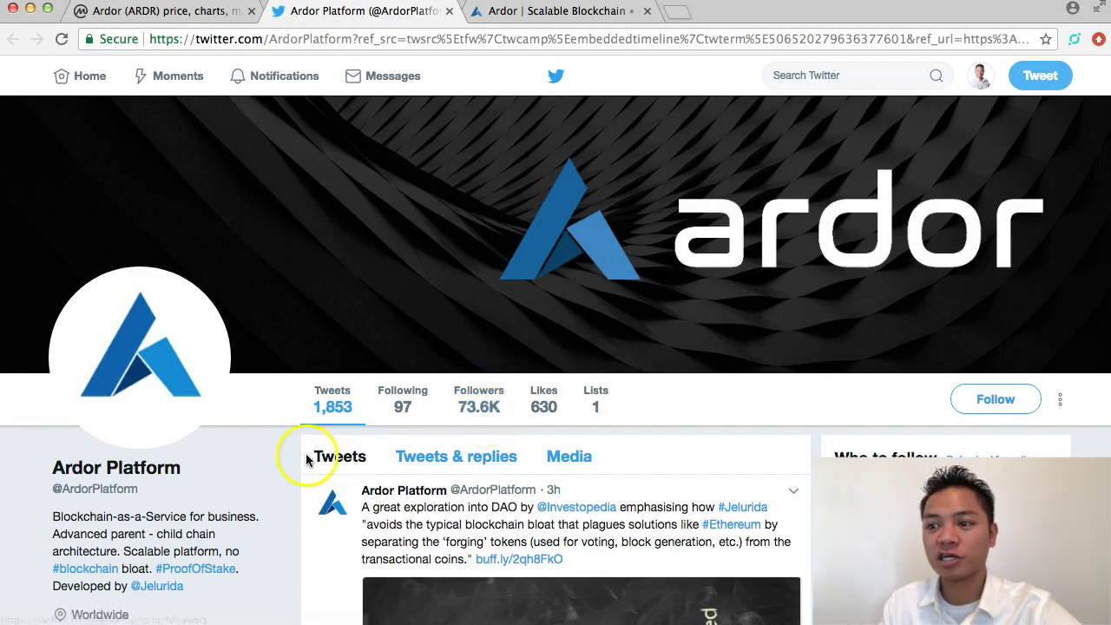
scroll(299, 453, down, 2)
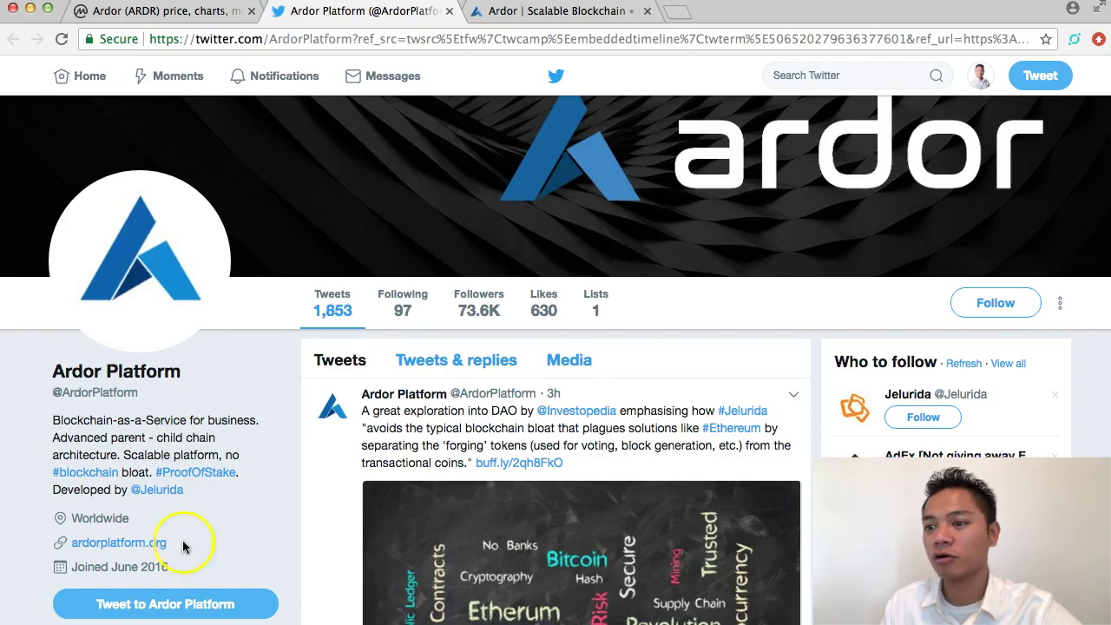
click(157, 544)
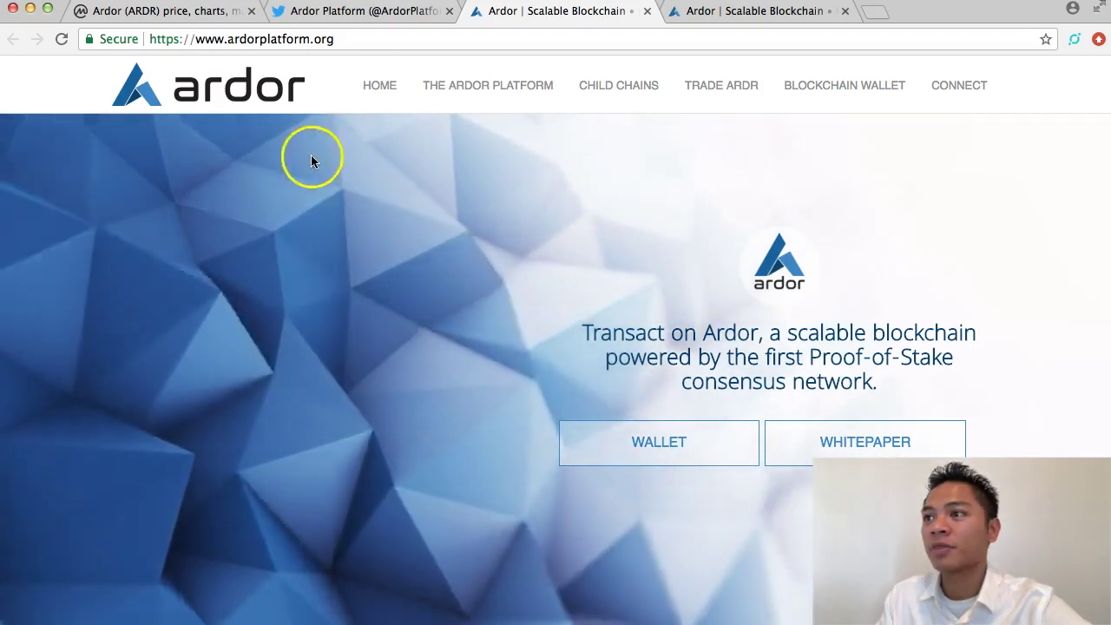
Close the extra Ardor, Twitter and CoinMarketCap tabs, keeping only the ardorplatform.org homepage.
click(650, 11)
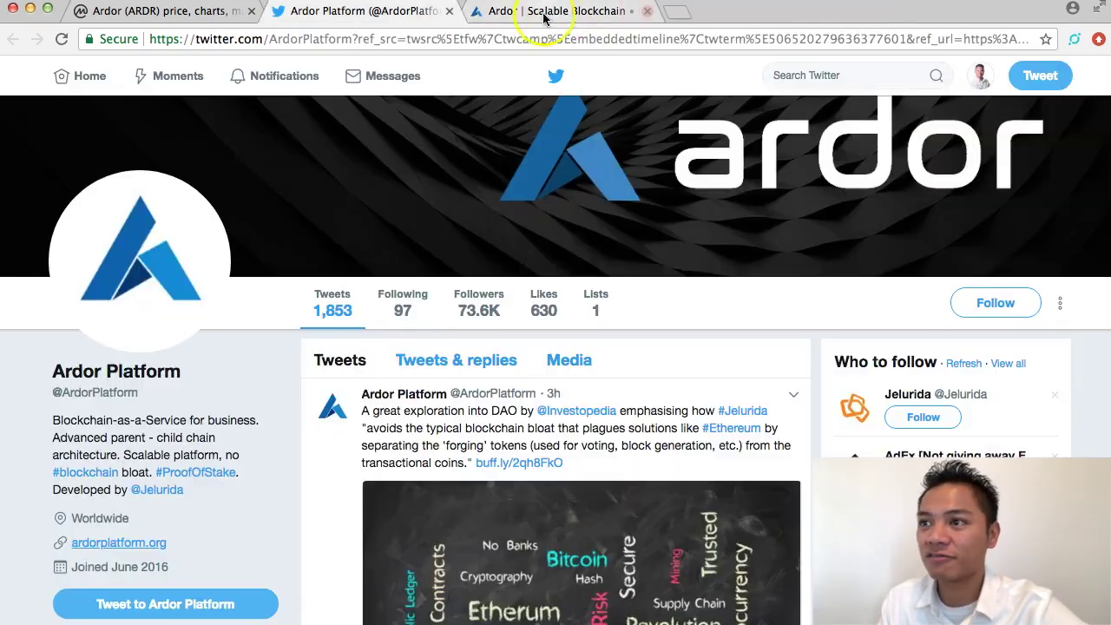
click(448, 11)
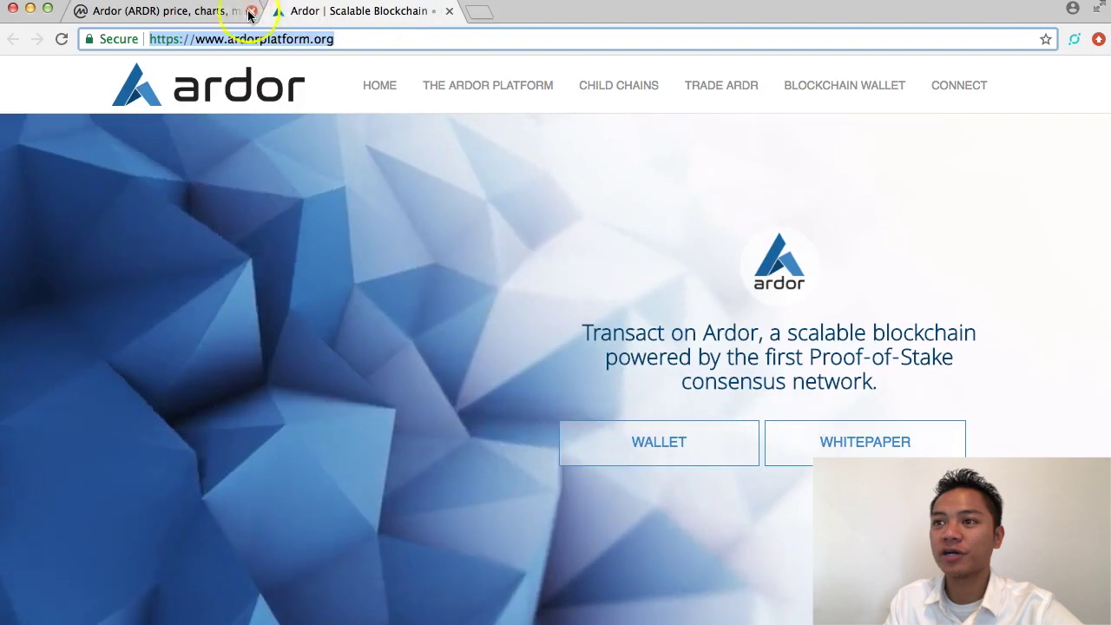
click(227, 13)
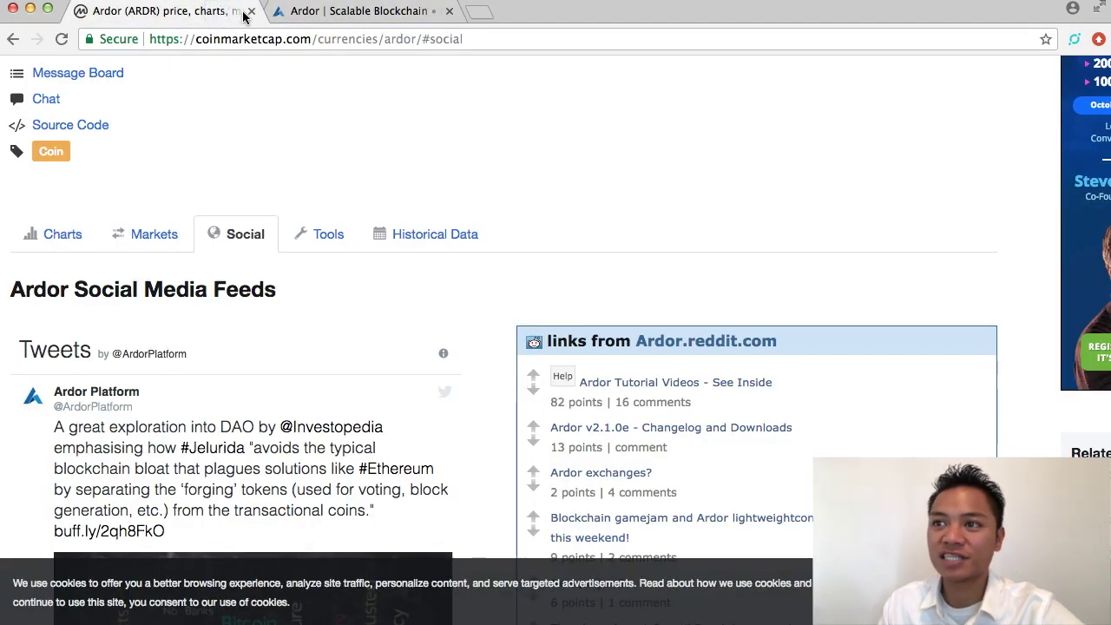
click(250, 13)
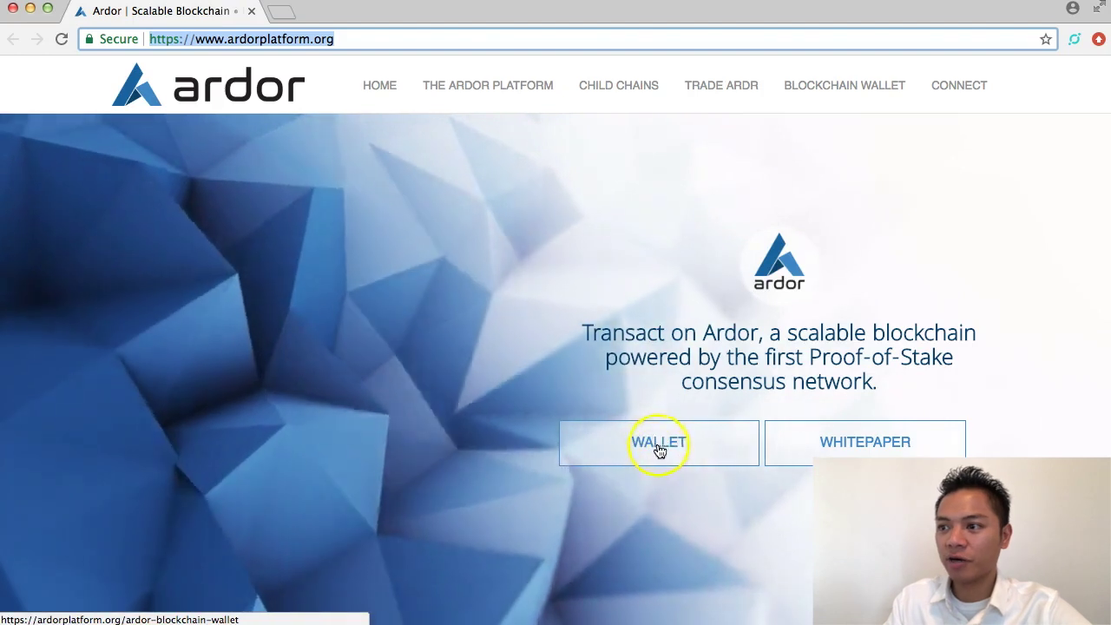
Go to the Ardor Blockchain Wallet downloads page via the WALLET button on ardorplatform.org.
click(720, 444)
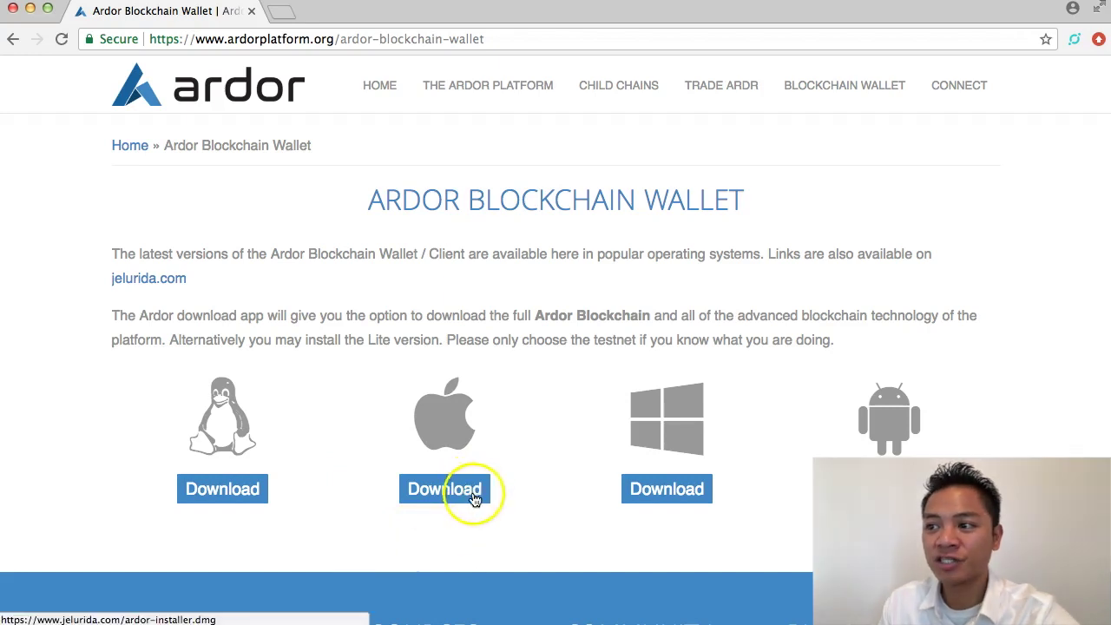
Download the Mac wallet installer, ardor-installer .dmg (186 MB), from the Apple download option.
click(451, 501)
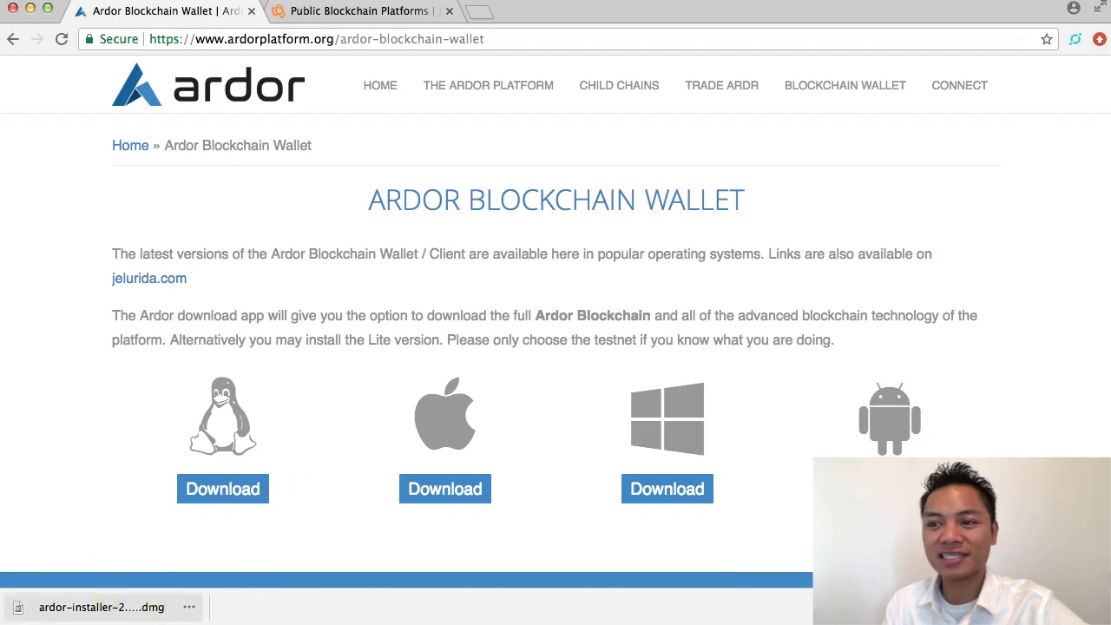
Open the downloaded disk image and copy ardor-installer into the Applications folder.
click(113, 613)
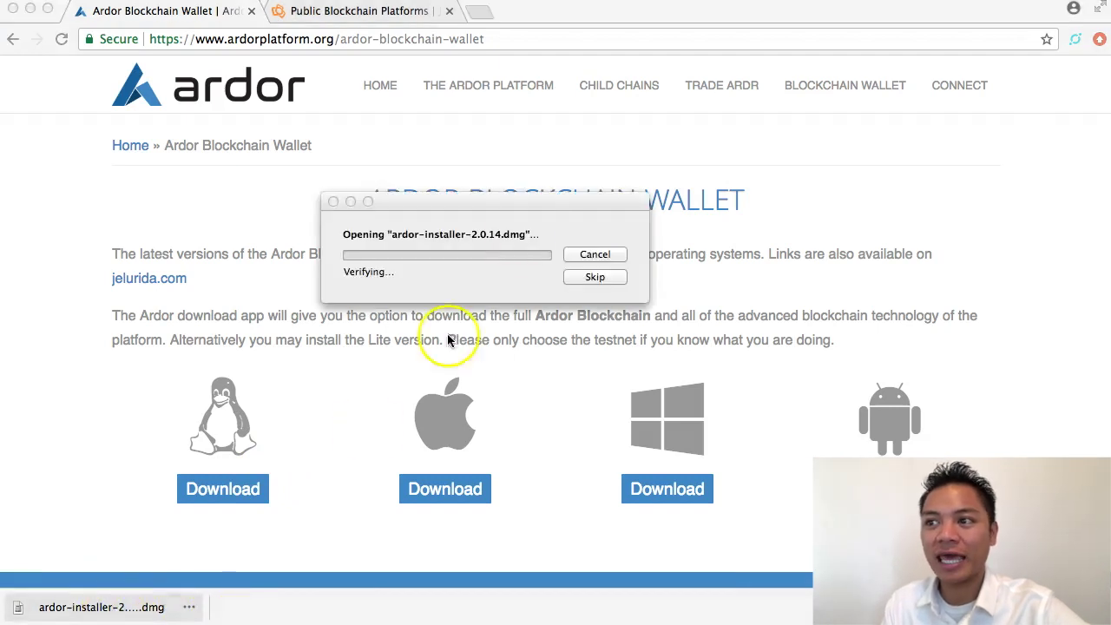
click(517, 199)
drag(516, 199, 597, 136)
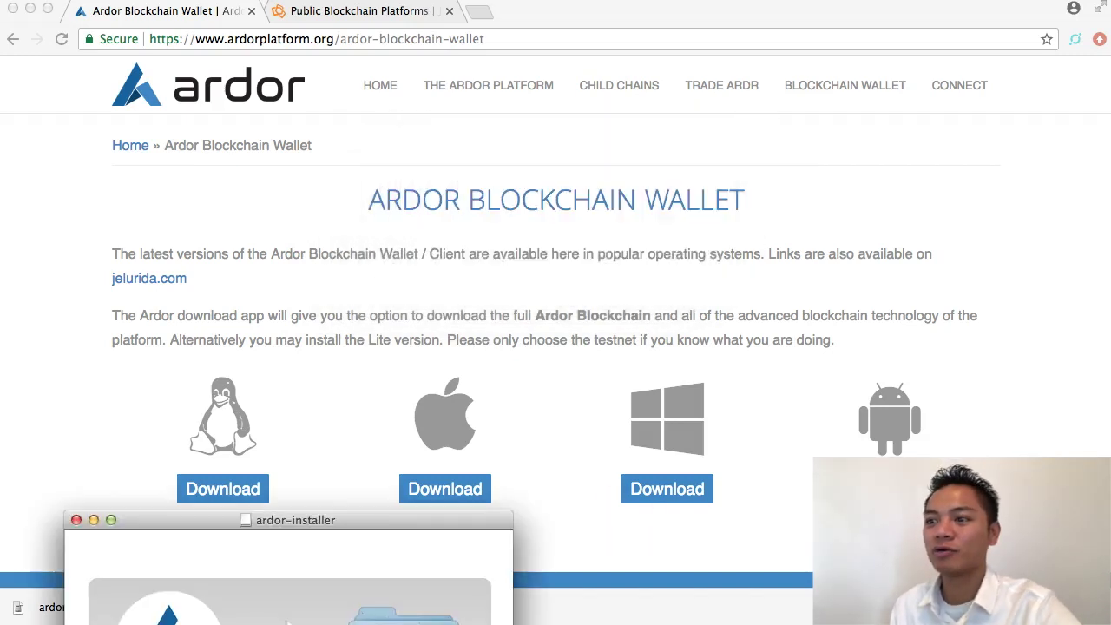
drag(392, 519, 567, 165)
click(326, 279)
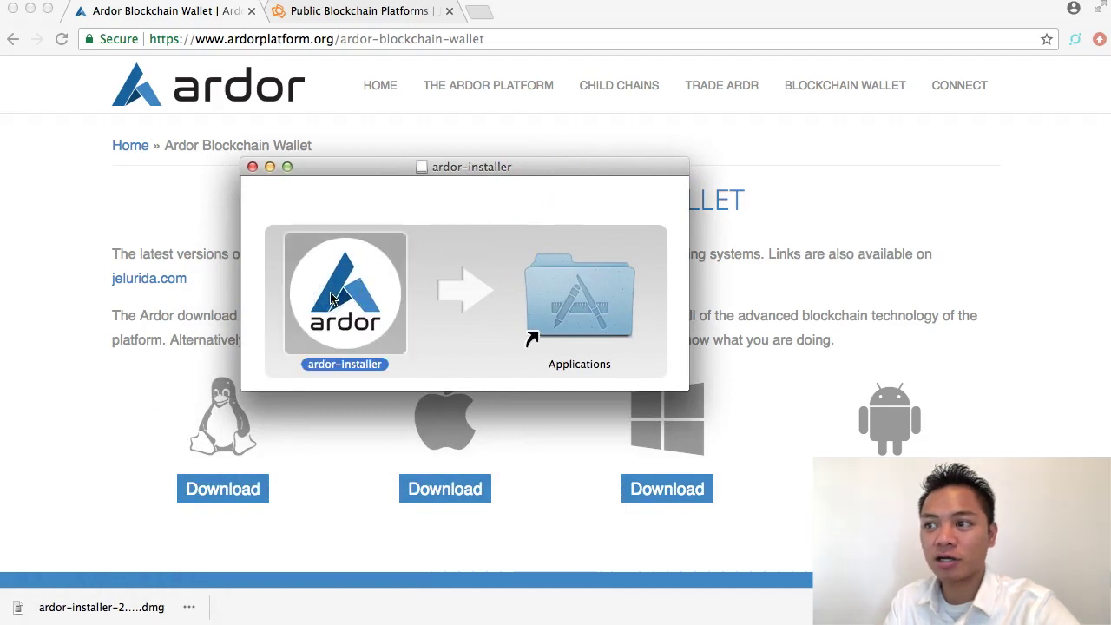
drag(353, 298, 601, 307)
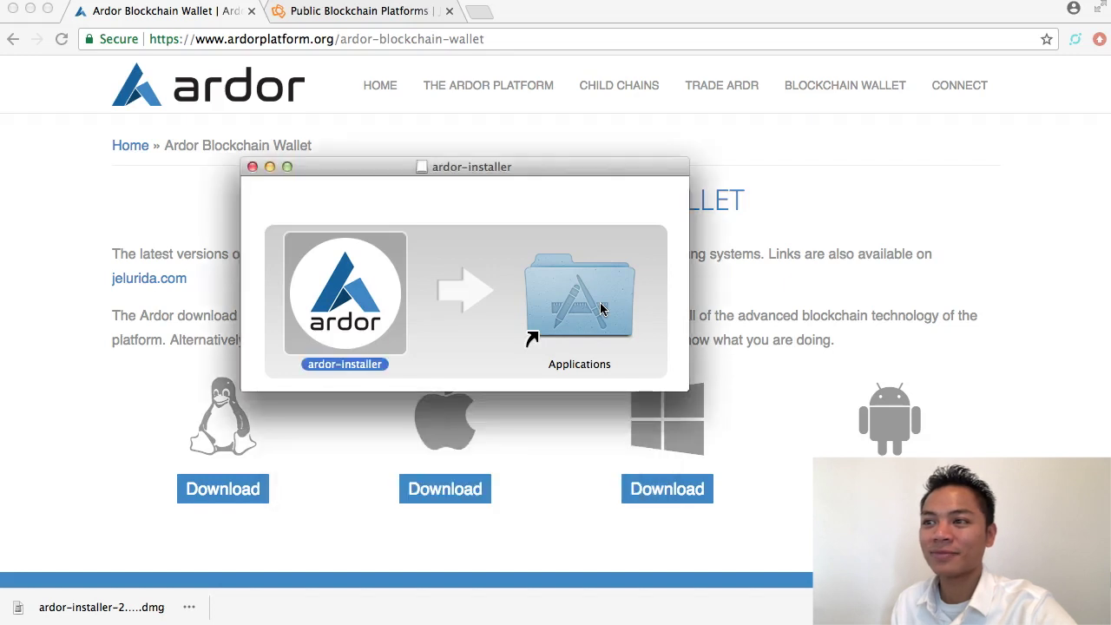
Launch ardor-installer and approve the downloaded-app warning with Open.
click(426, 297)
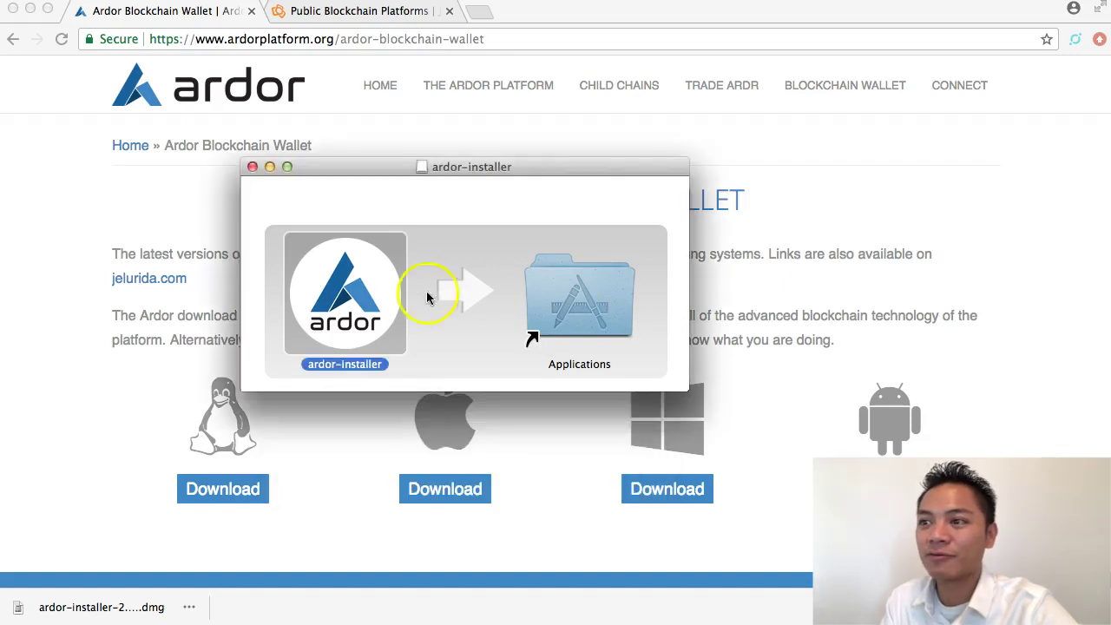
double_click(365, 302)
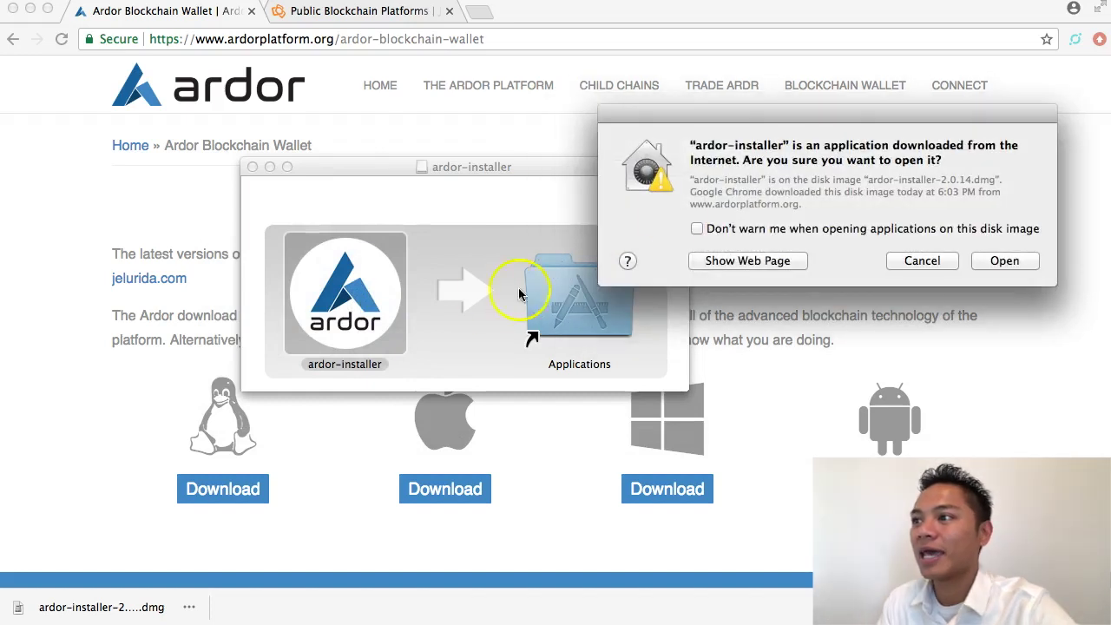
drag(744, 160, 931, 159)
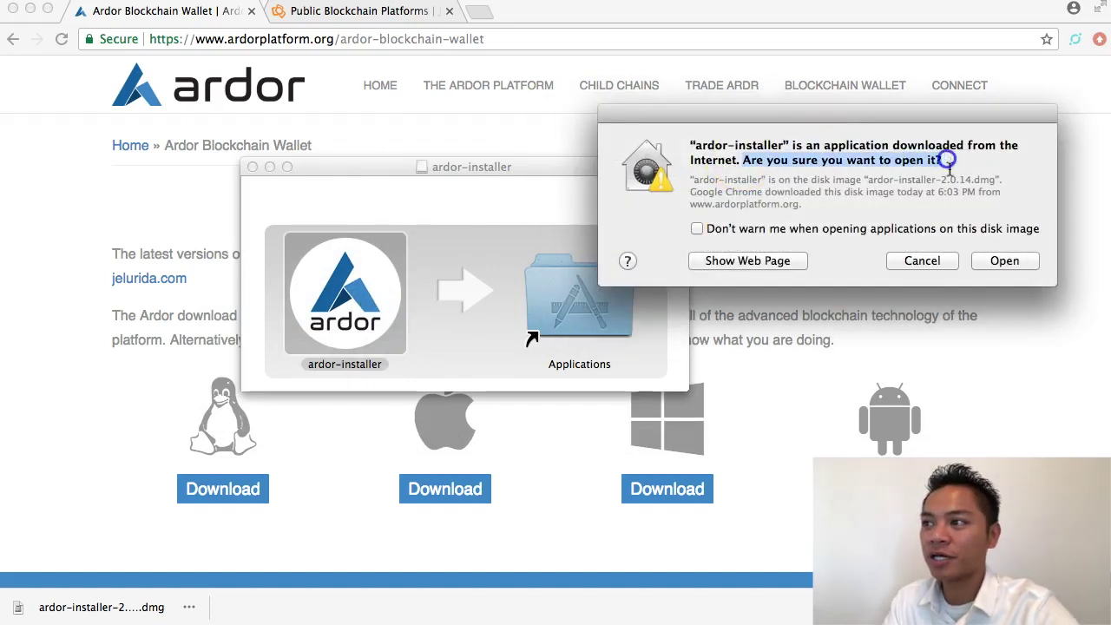
click(1014, 261)
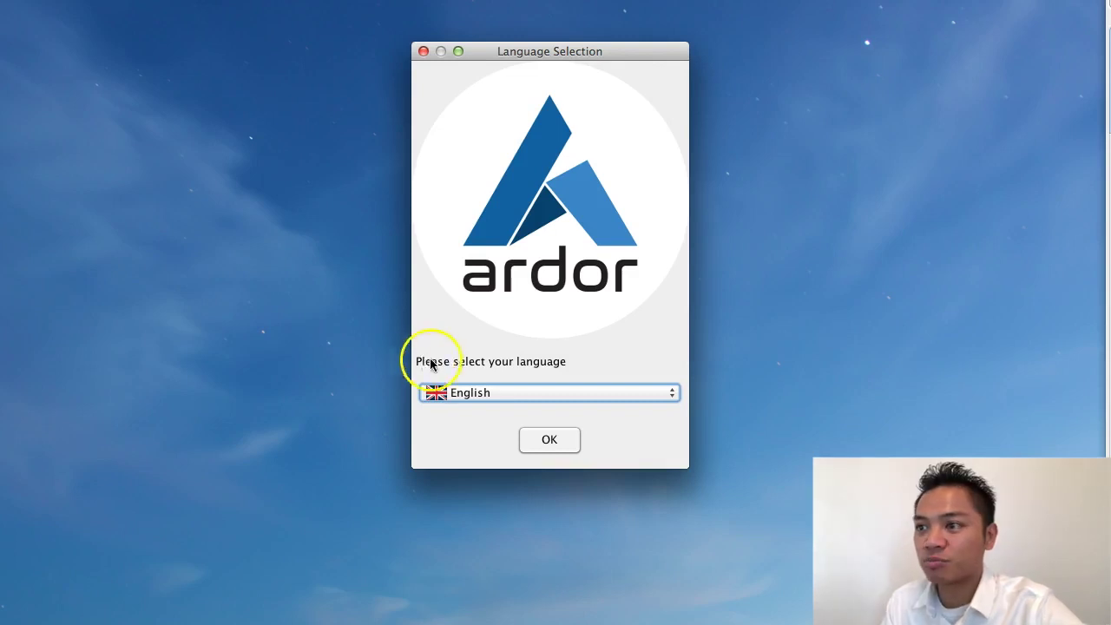
Keep English as the installer language and advance past the welcome page to the licence.
click(549, 441)
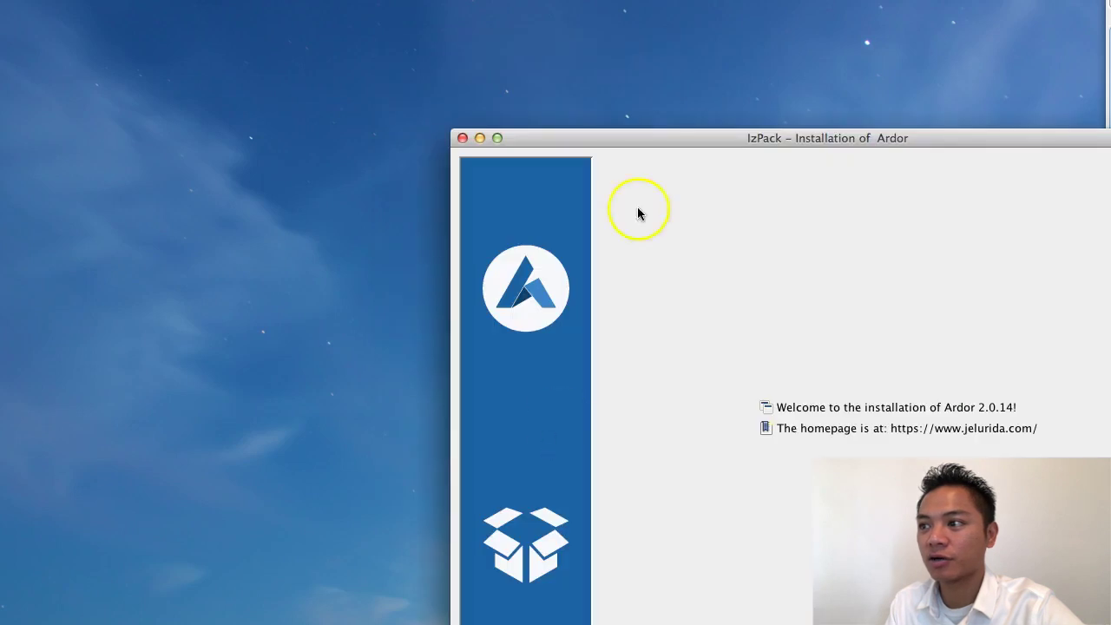
drag(655, 138, 211, 15)
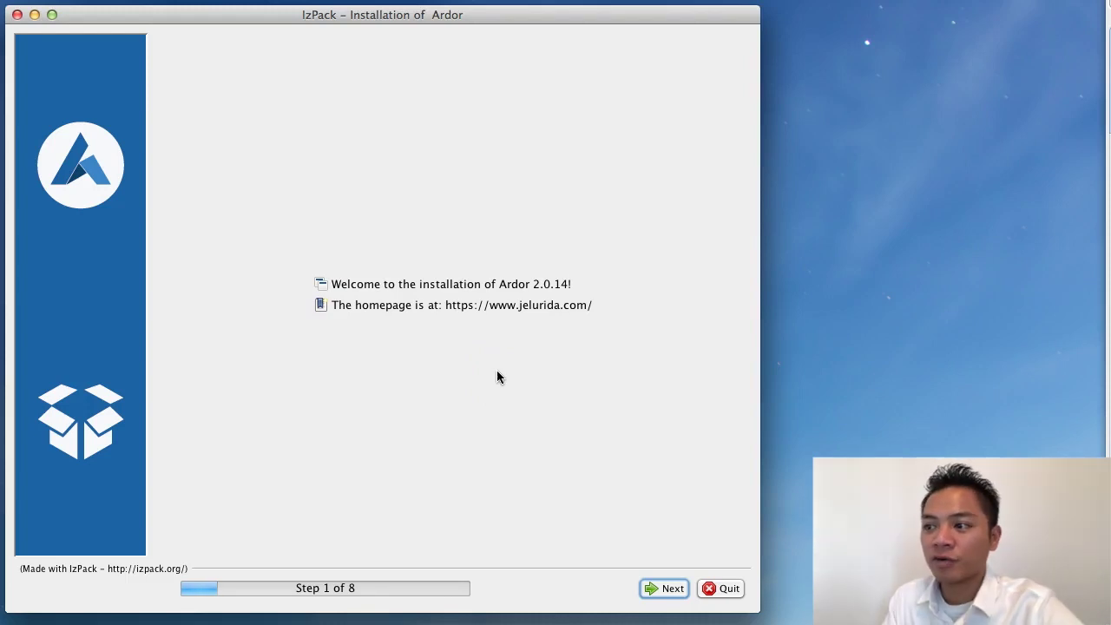
click(655, 591)
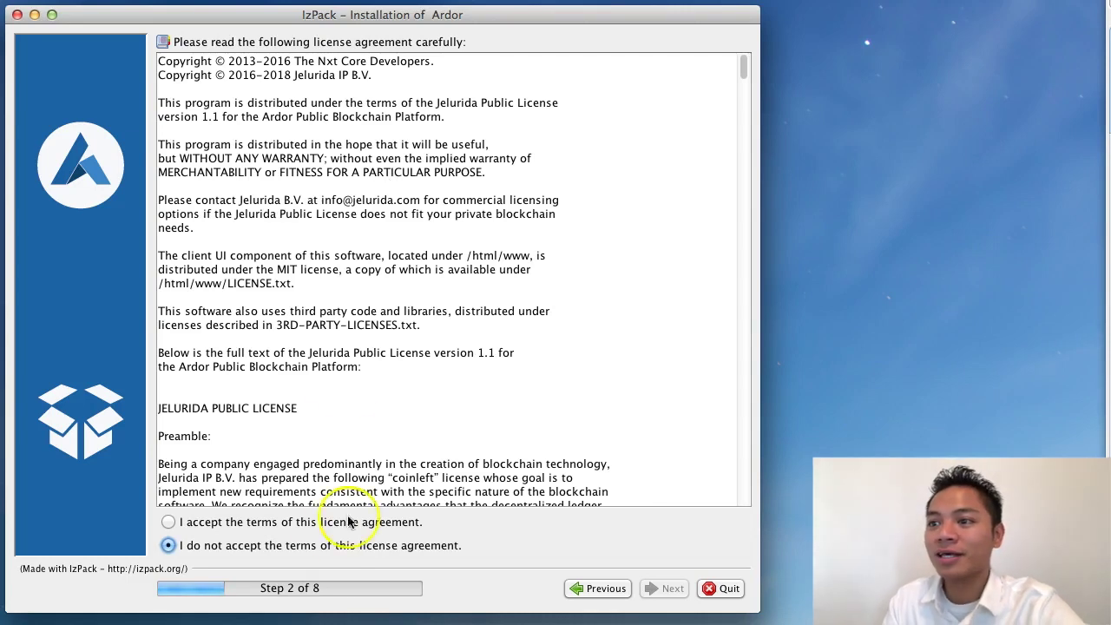
Accept the Jelurida licence, pass the release notes and keep /Applications/ardor.app as install path.
click(169, 524)
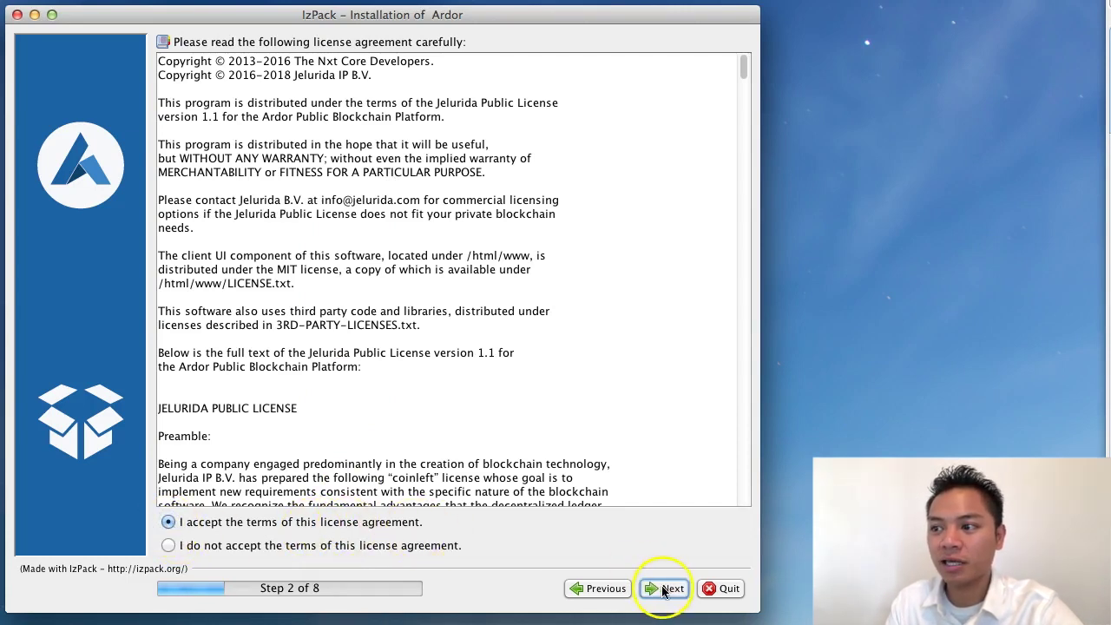
scroll(452, 380, down, 15)
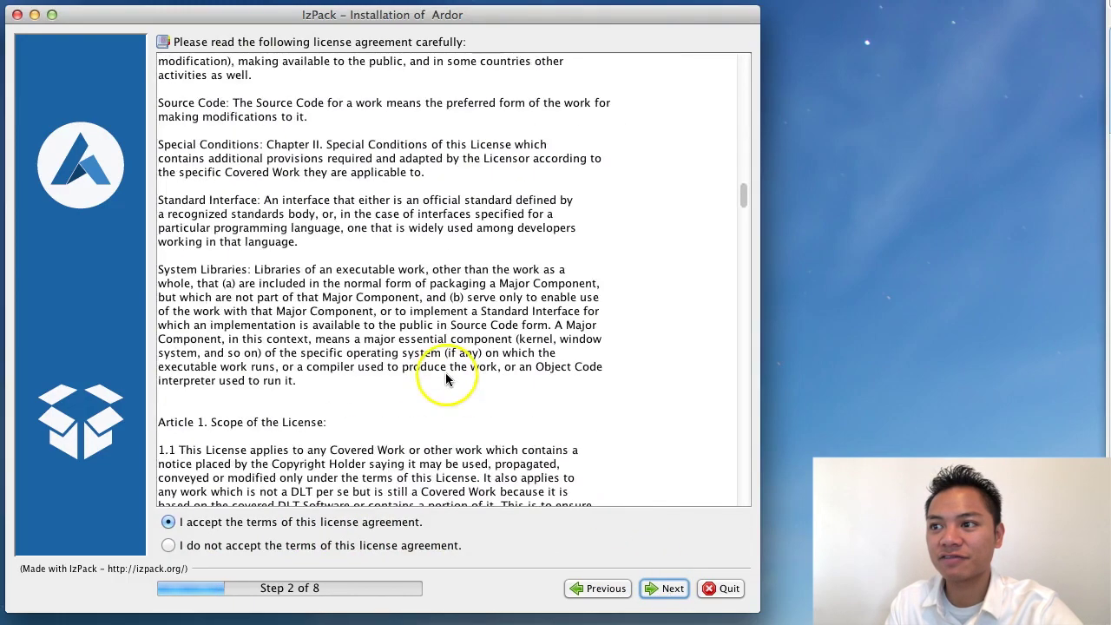
scroll(447, 378, down, 10)
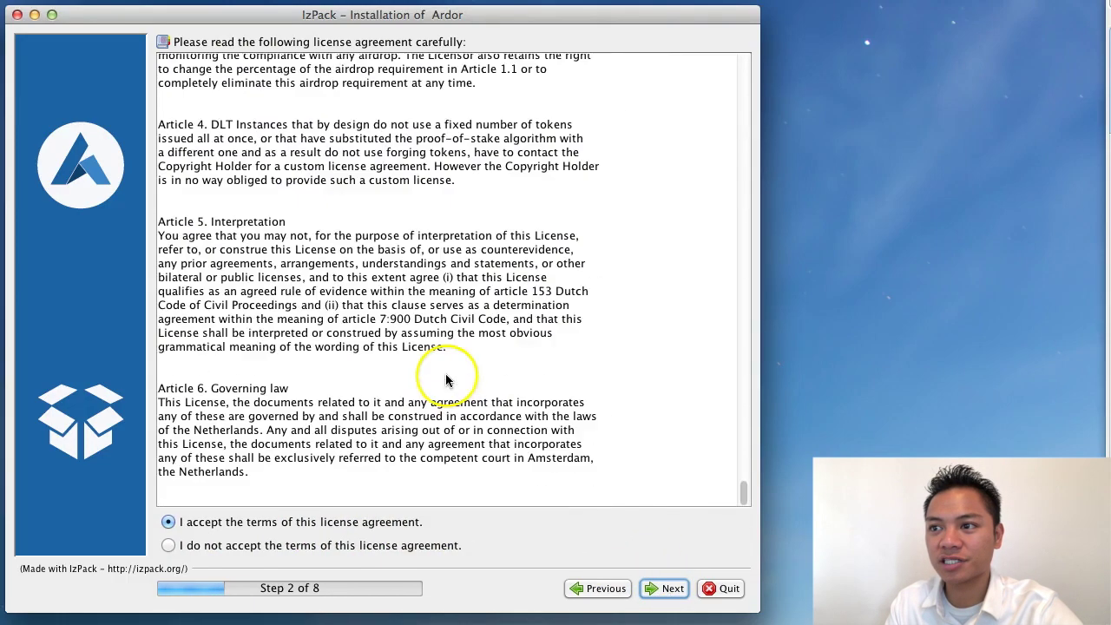
click(662, 587)
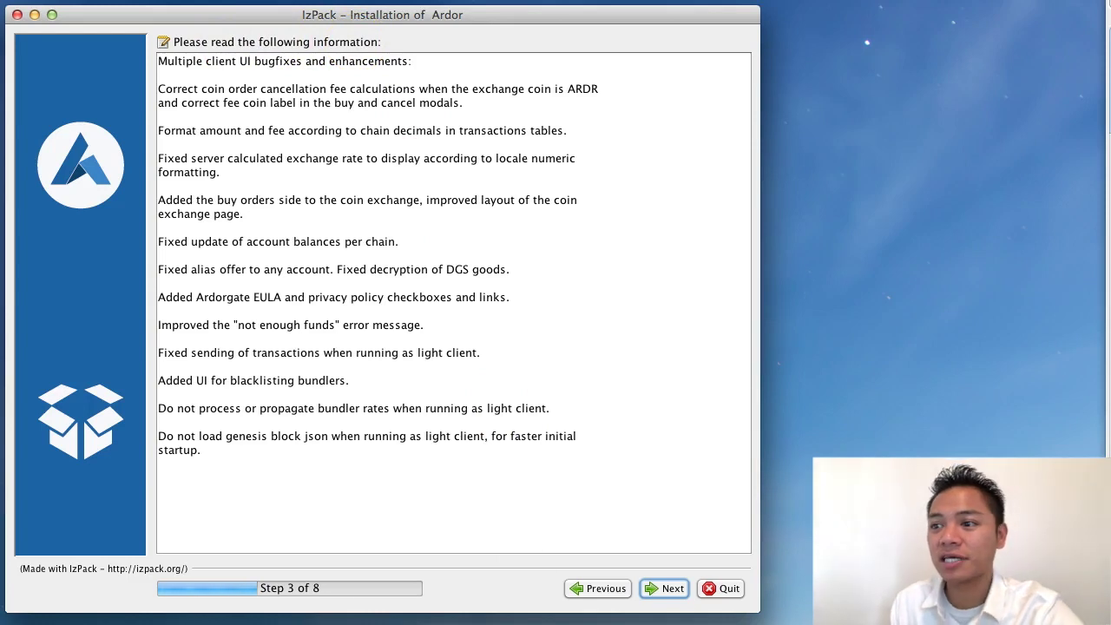
click(680, 593)
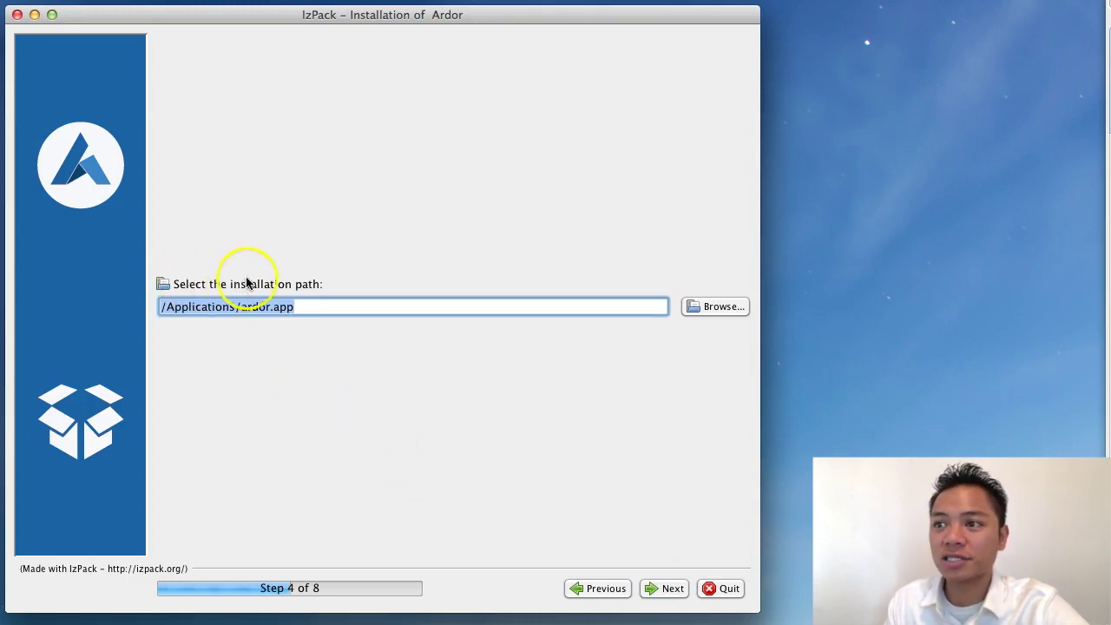
click(364, 309)
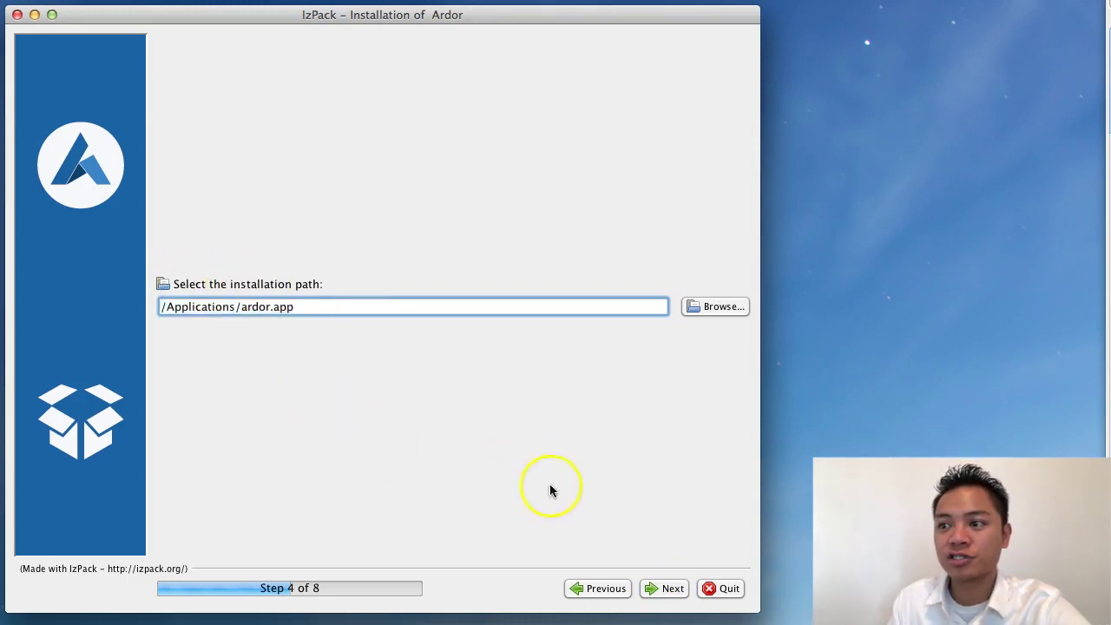
click(671, 591)
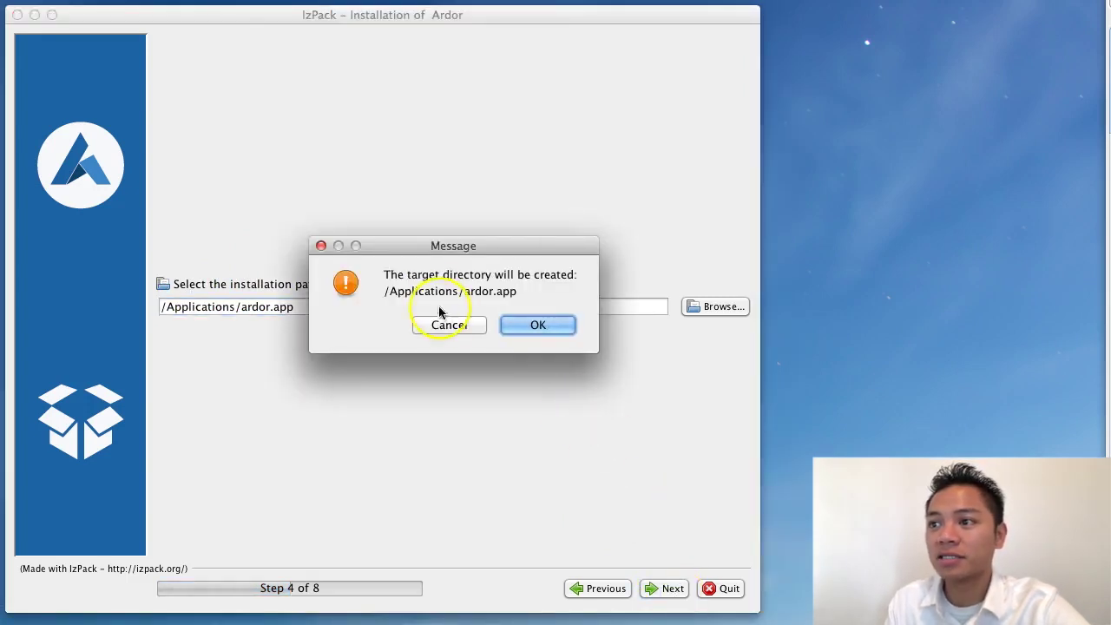
Confirm creating the directory, install Ardor 2.0.14 as a light client, and finish with Done.
drag(472, 248, 467, 318)
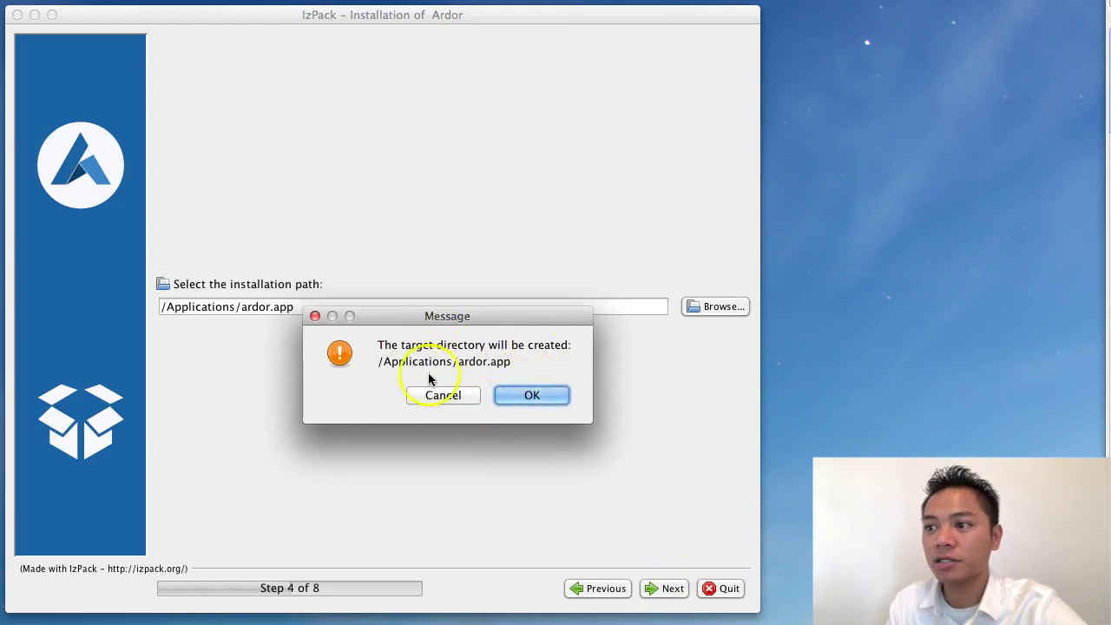
click(532, 396)
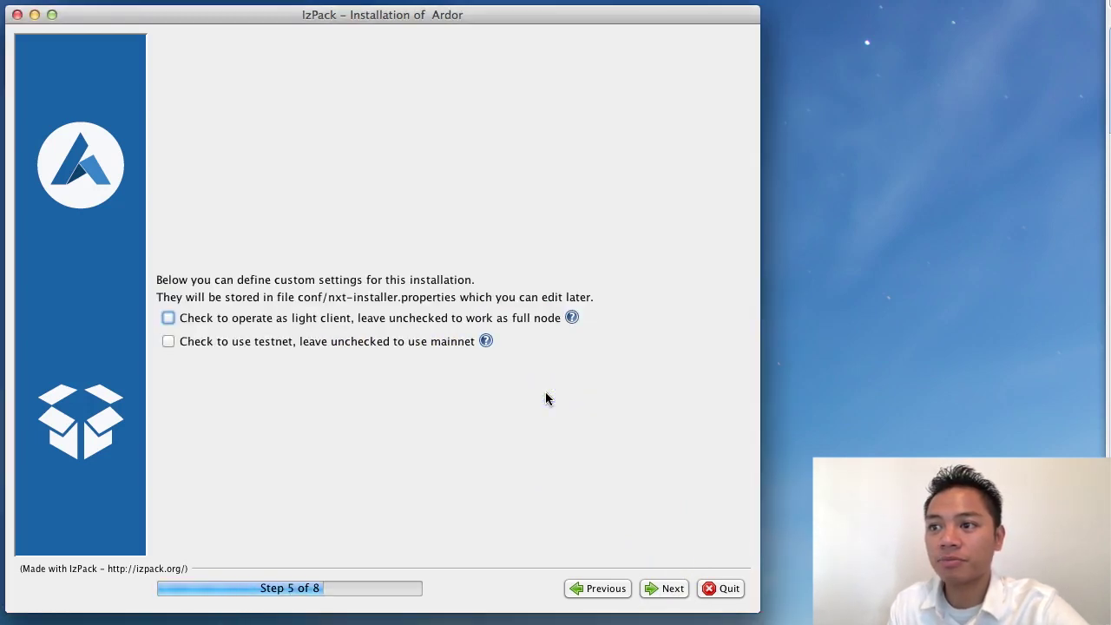
click(322, 429)
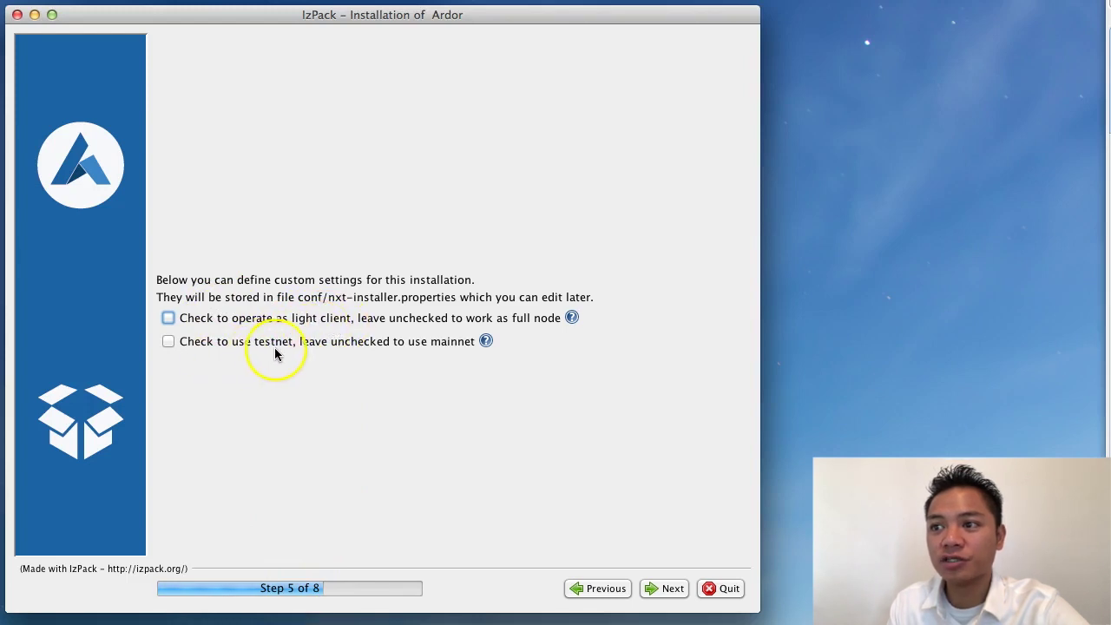
click(169, 318)
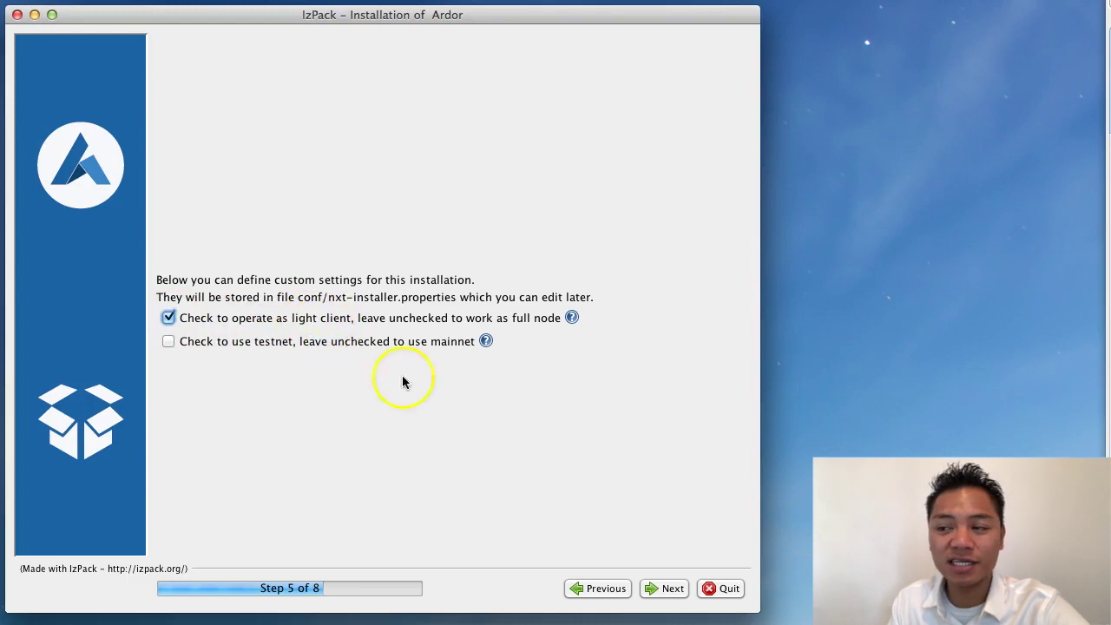
click(665, 589)
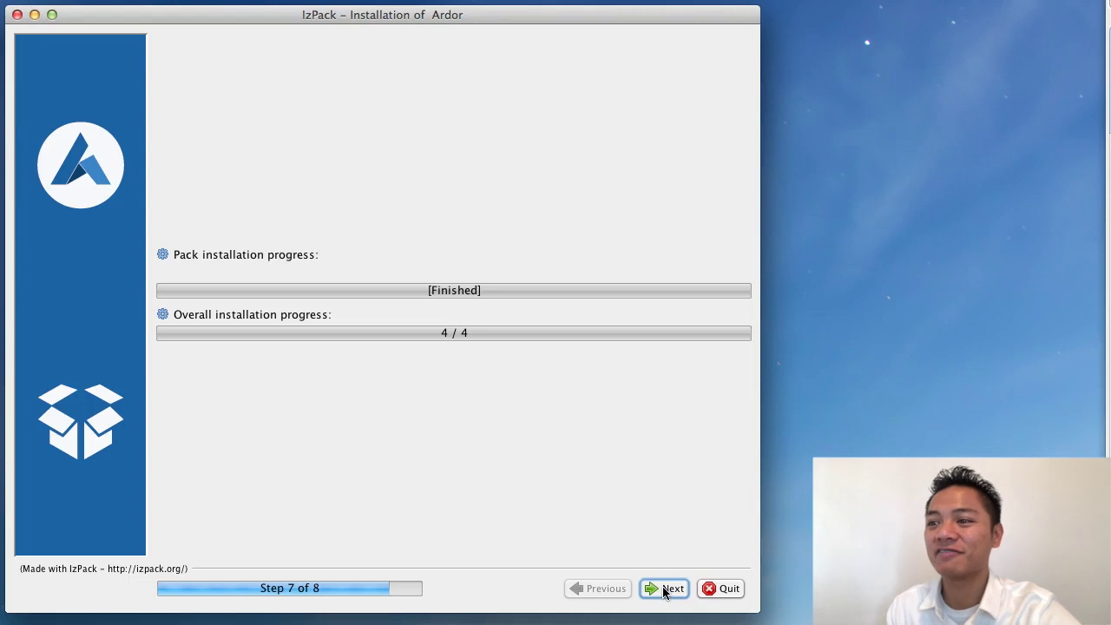
click(666, 589)
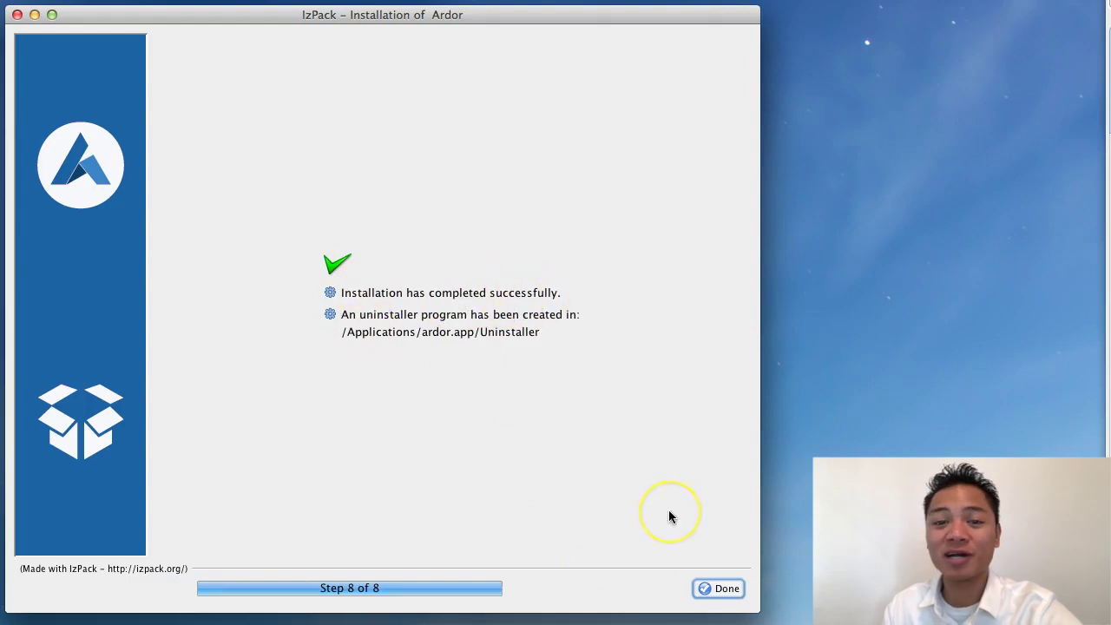
click(725, 588)
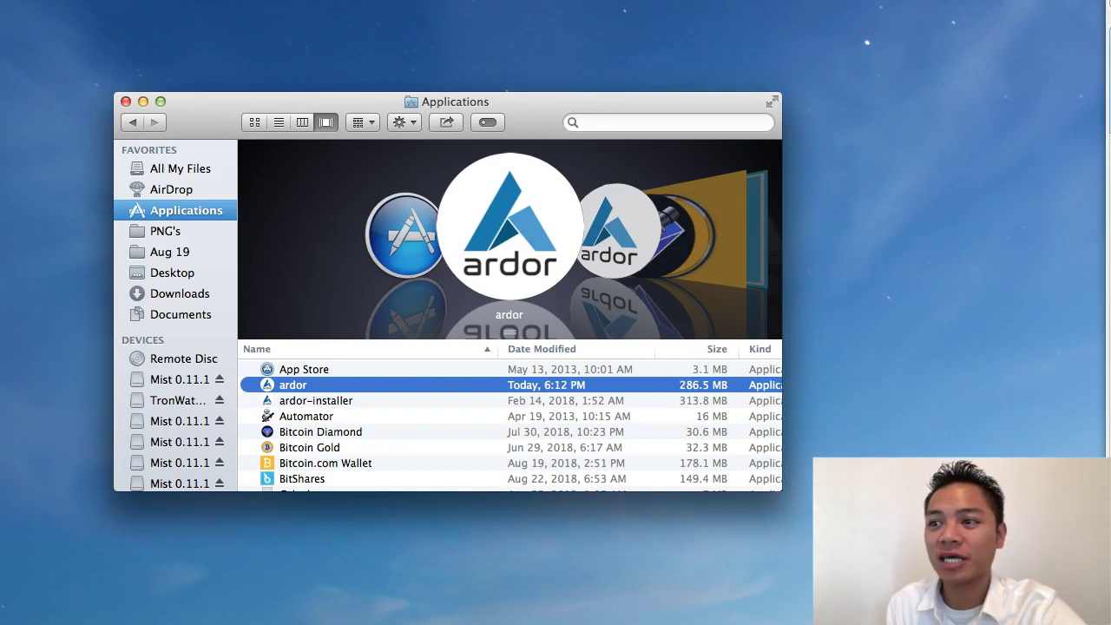
Open the installed ardor app from Finder's Applications folder via its context menu.
right_click(311, 389)
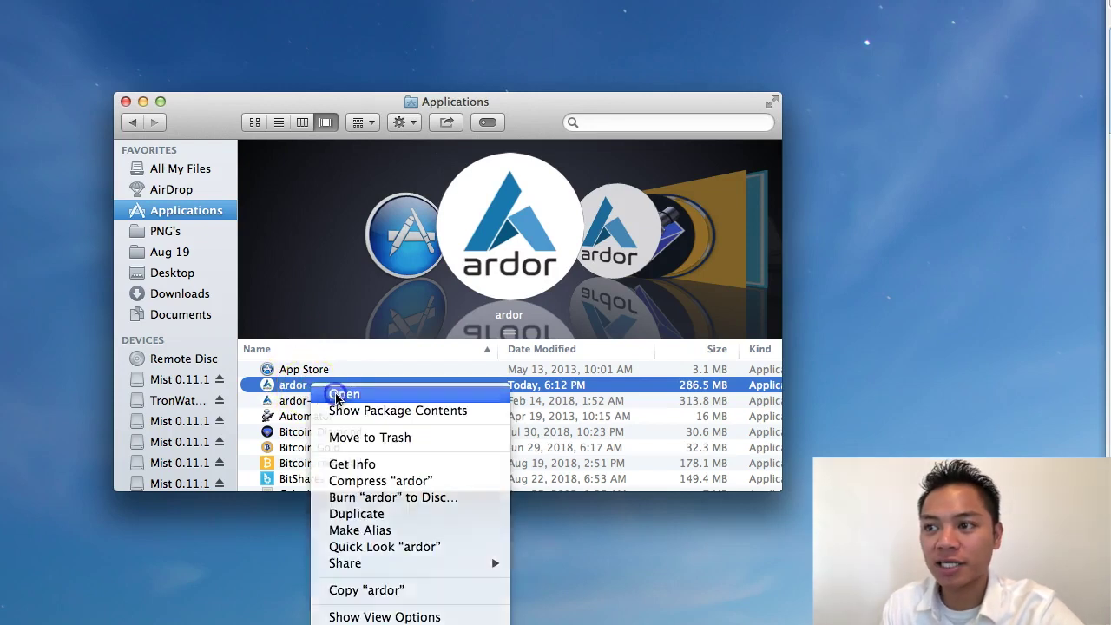
click(338, 395)
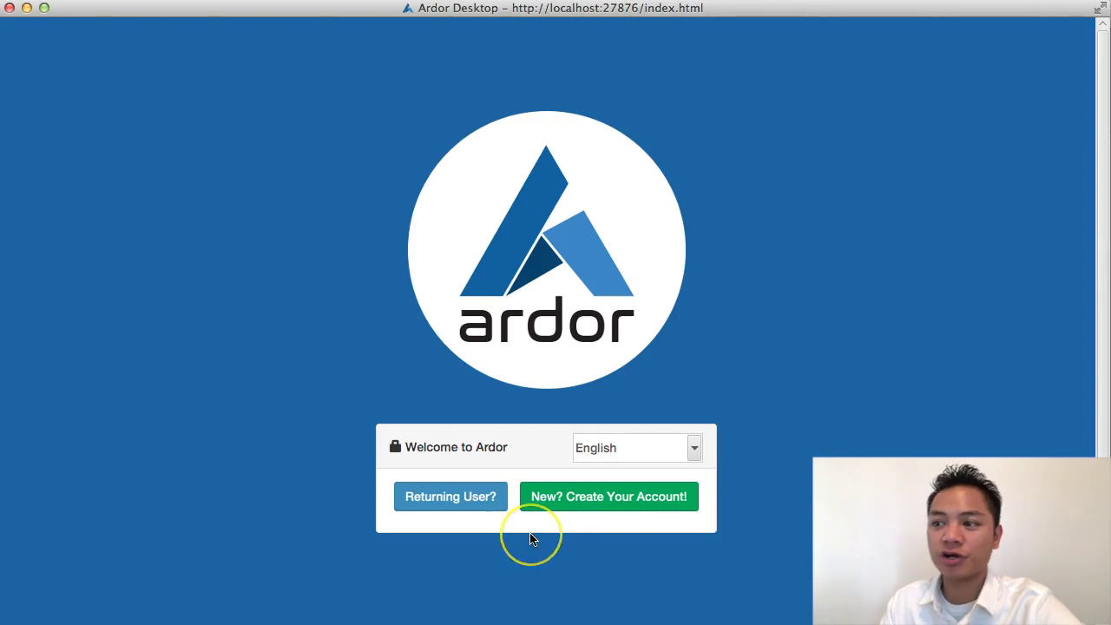
Start a new account and copy its generated 12-word passphrase to the clipboard.
click(587, 491)
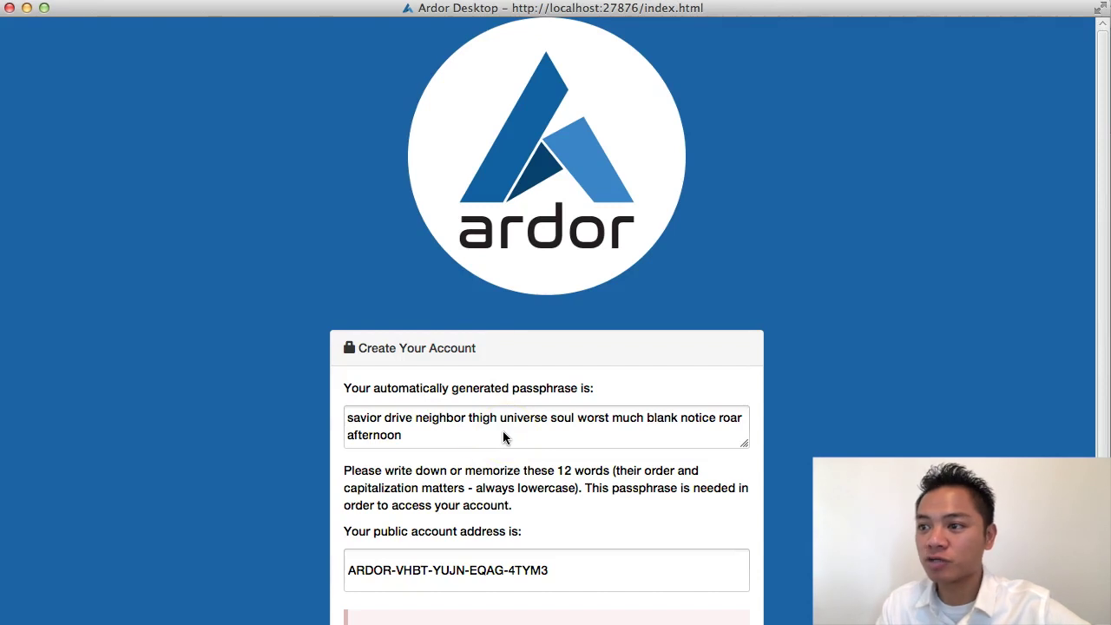
drag(507, 434, 348, 417)
right_click(373, 424)
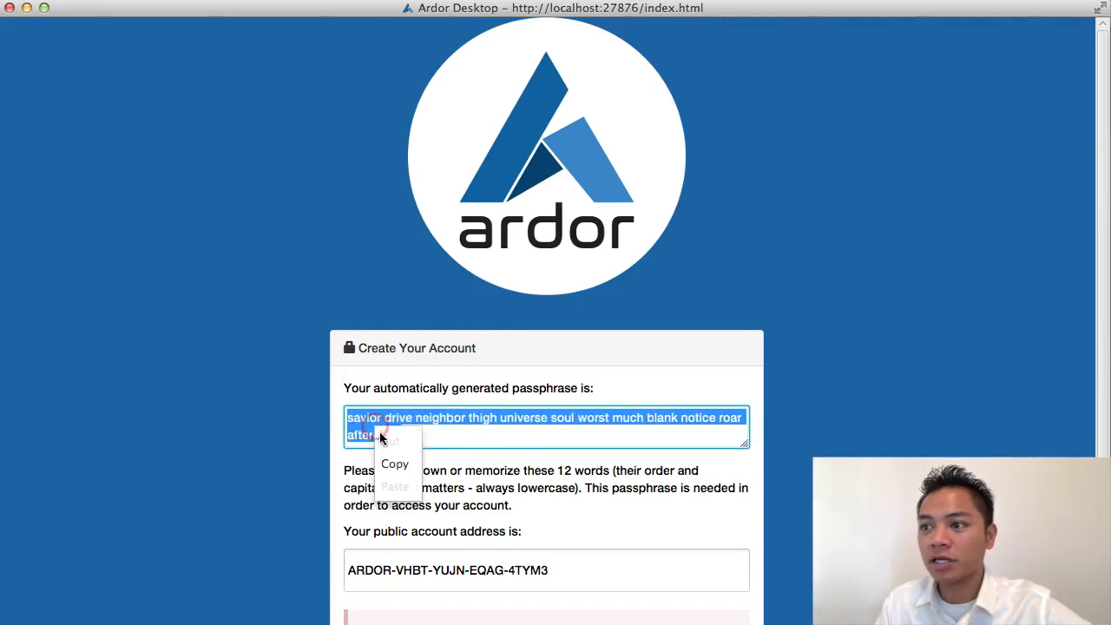
click(392, 461)
click(563, 476)
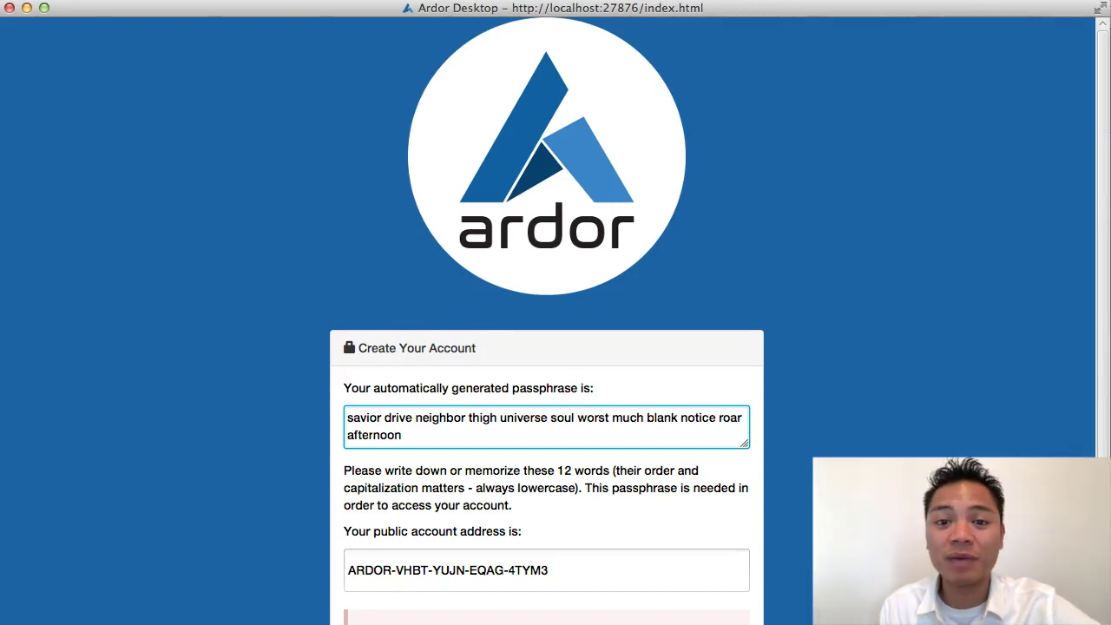
scroll(547, 348, down, 5)
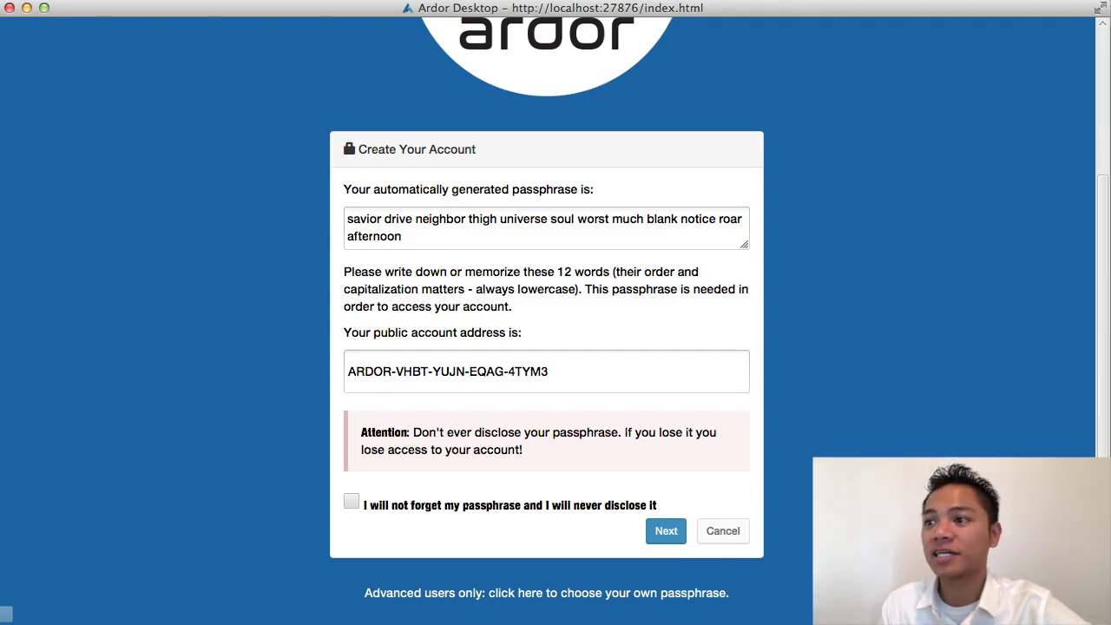
Copy the new public account address to the clipboard.
drag(586, 375, 340, 361)
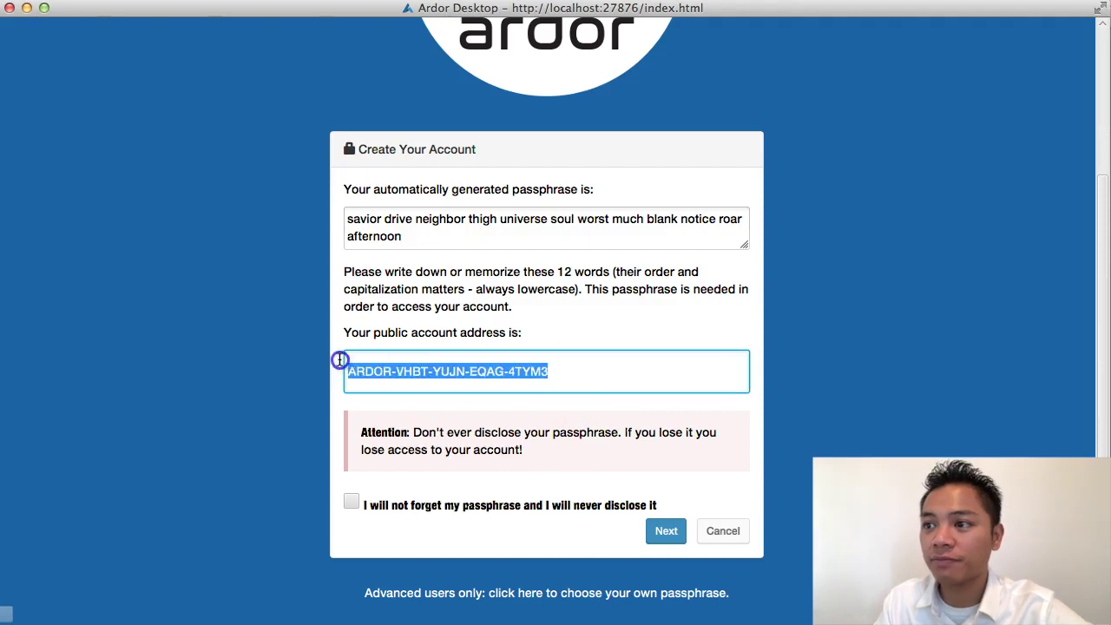
right_click(388, 368)
click(409, 400)
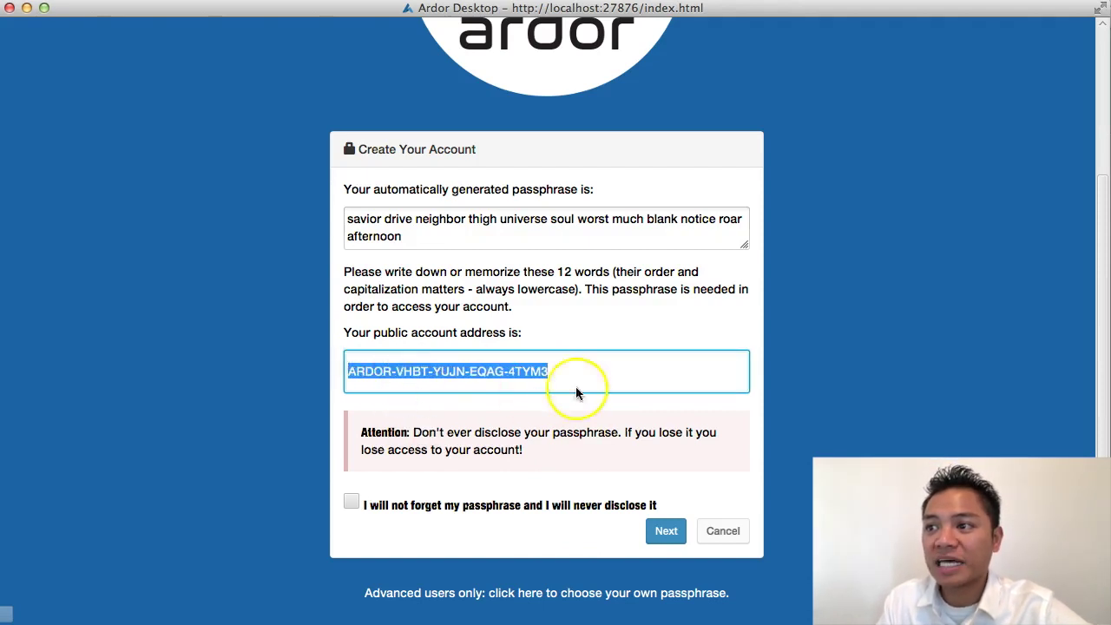
click(882, 395)
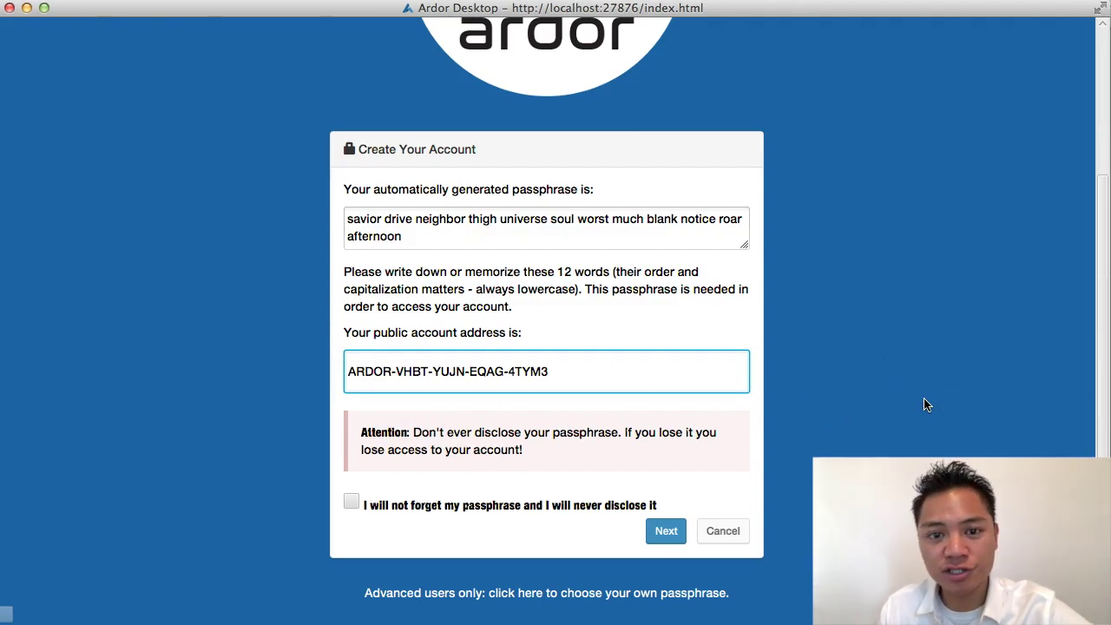
Tick 'I will not forget my passphrase' and continue to the confirmation step.
drag(407, 432, 364, 431)
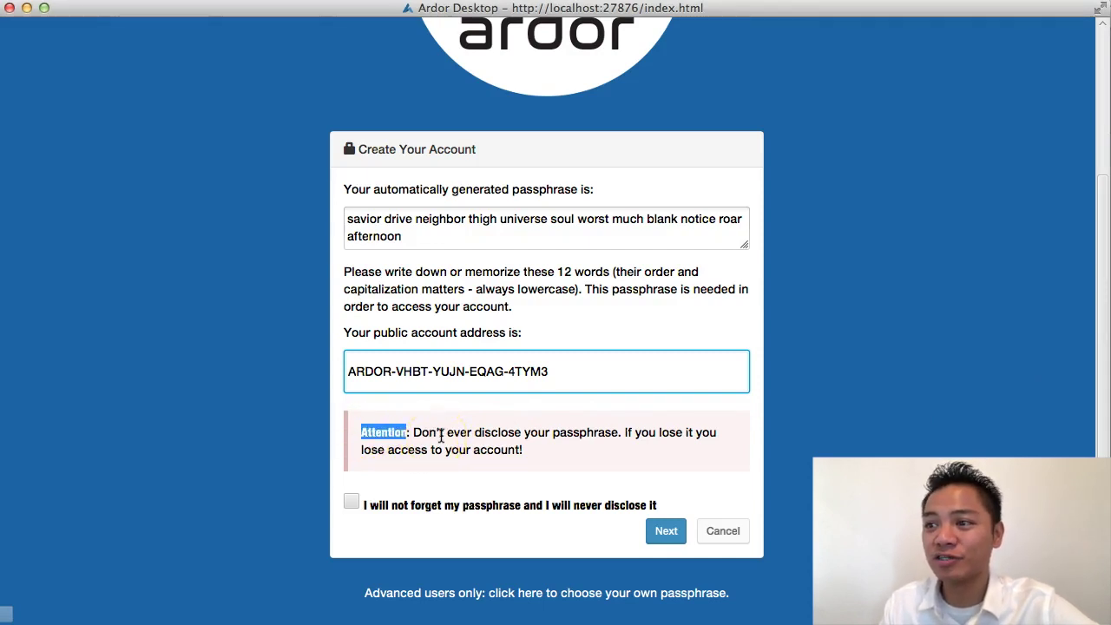
click(530, 447)
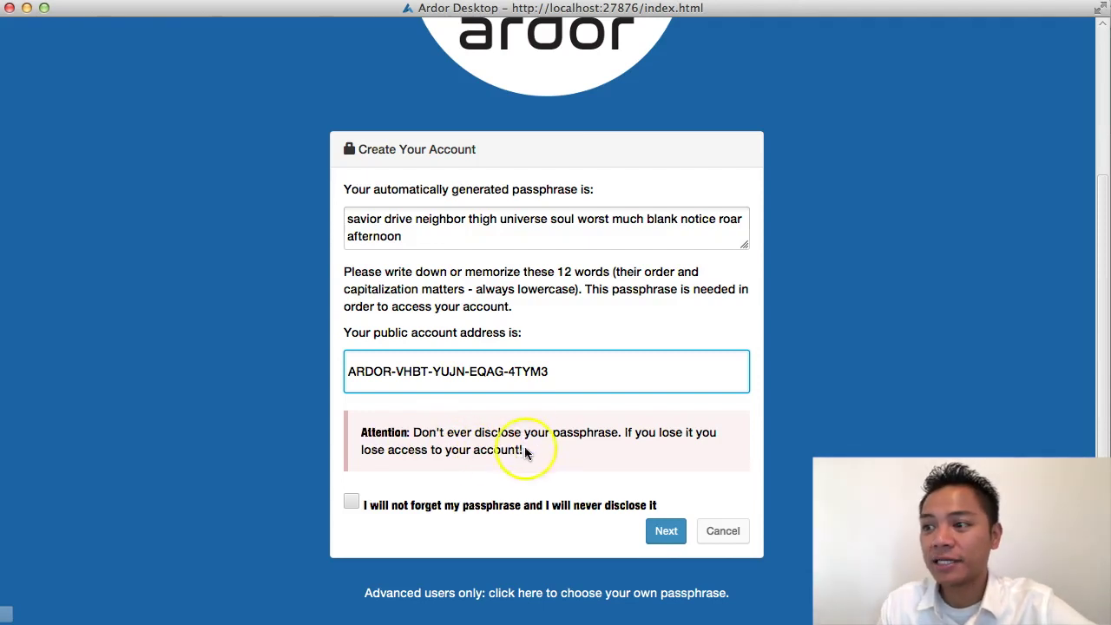
click(351, 502)
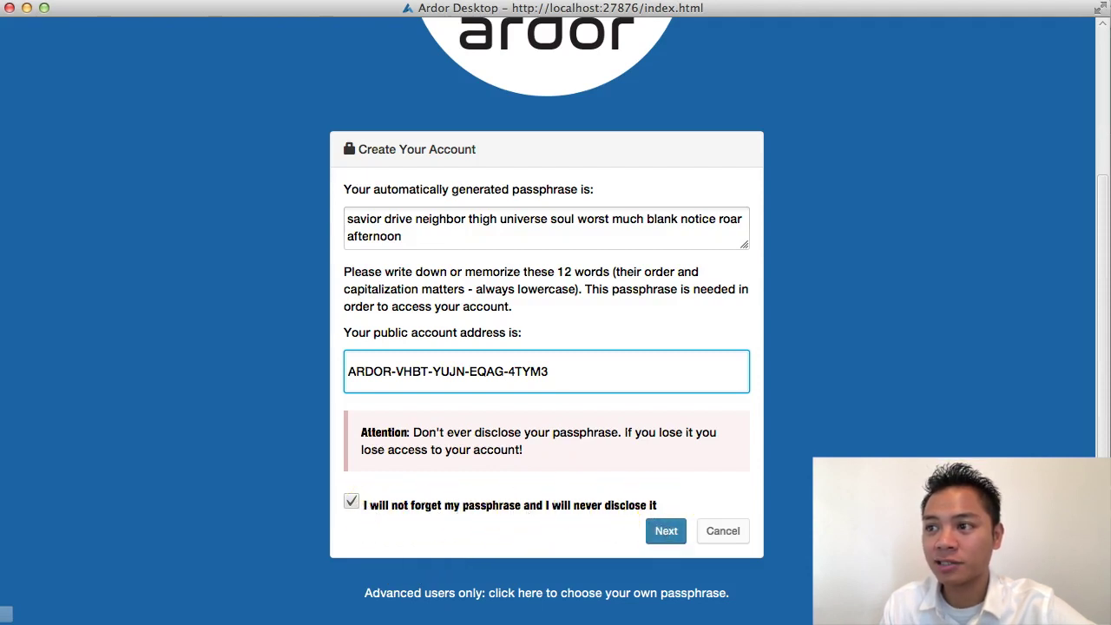
click(963, 360)
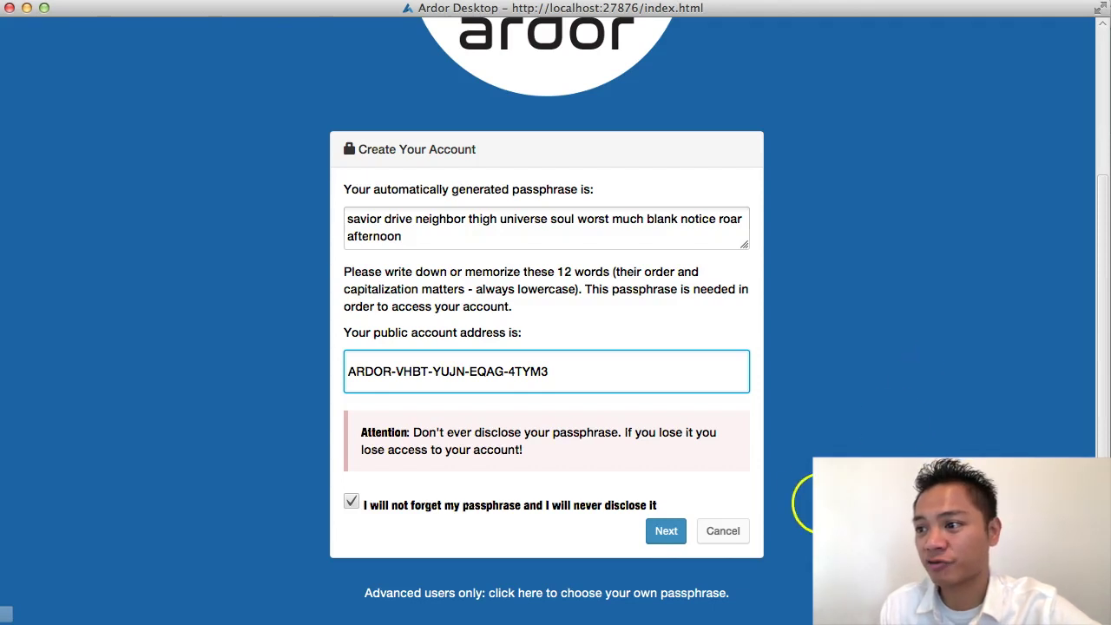
click(668, 538)
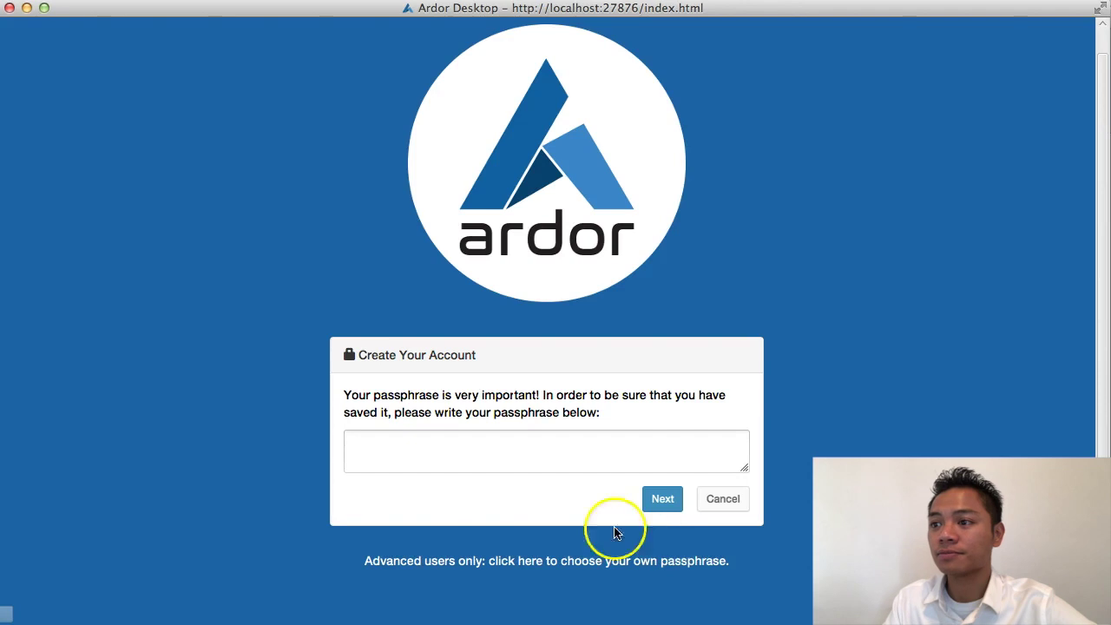
Paste the copied passphrase into the confirmation box and submit it to create the account.
click(554, 461)
drag(380, 395, 603, 423)
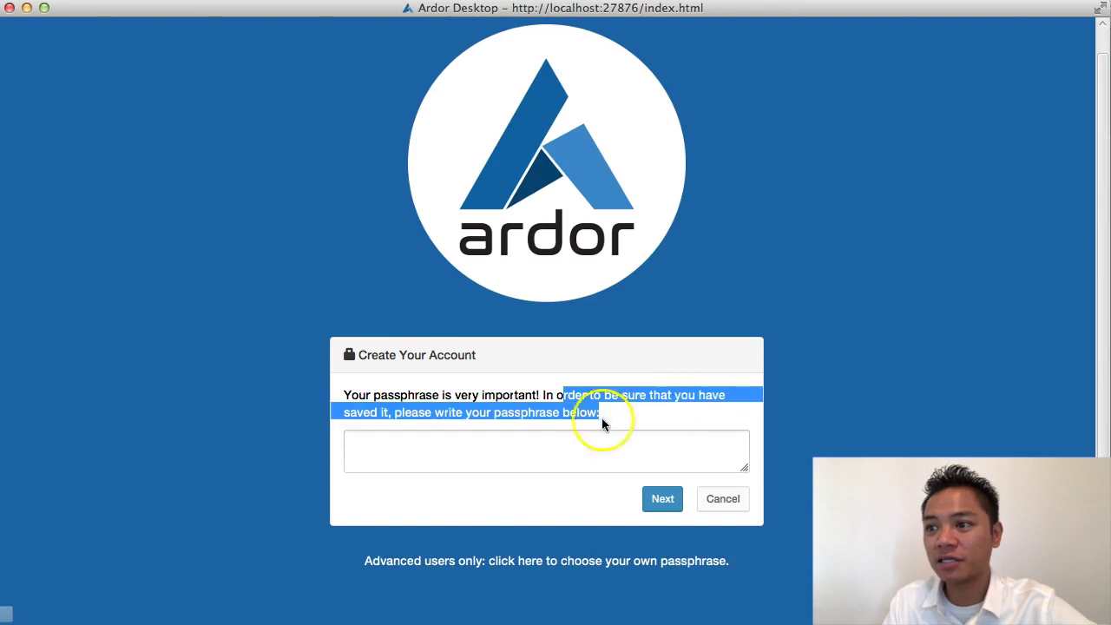
click(478, 415)
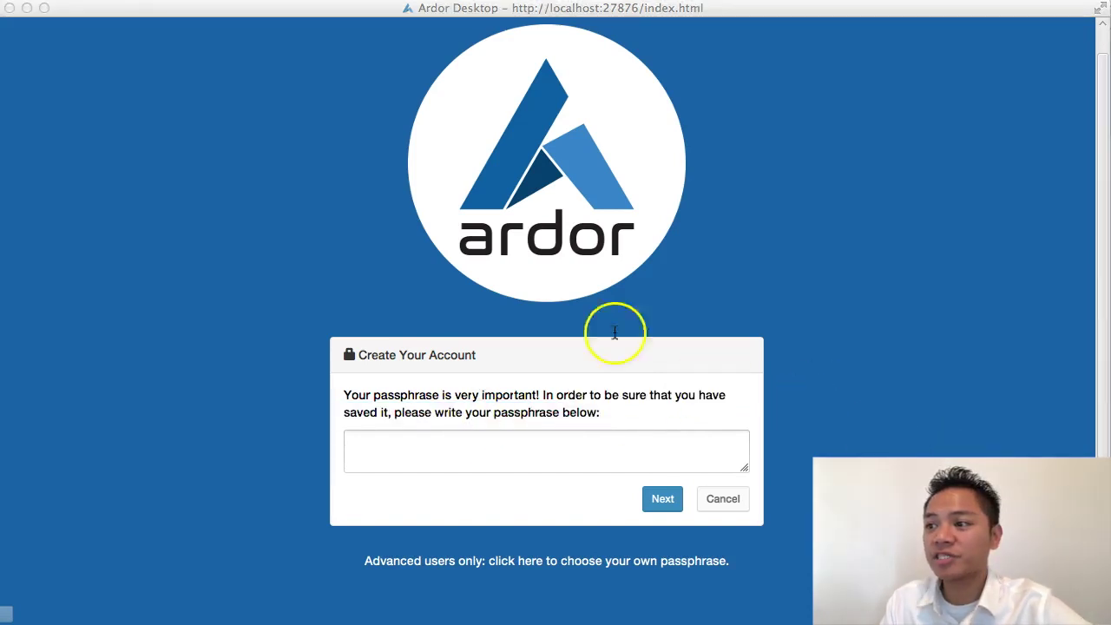
click(539, 439)
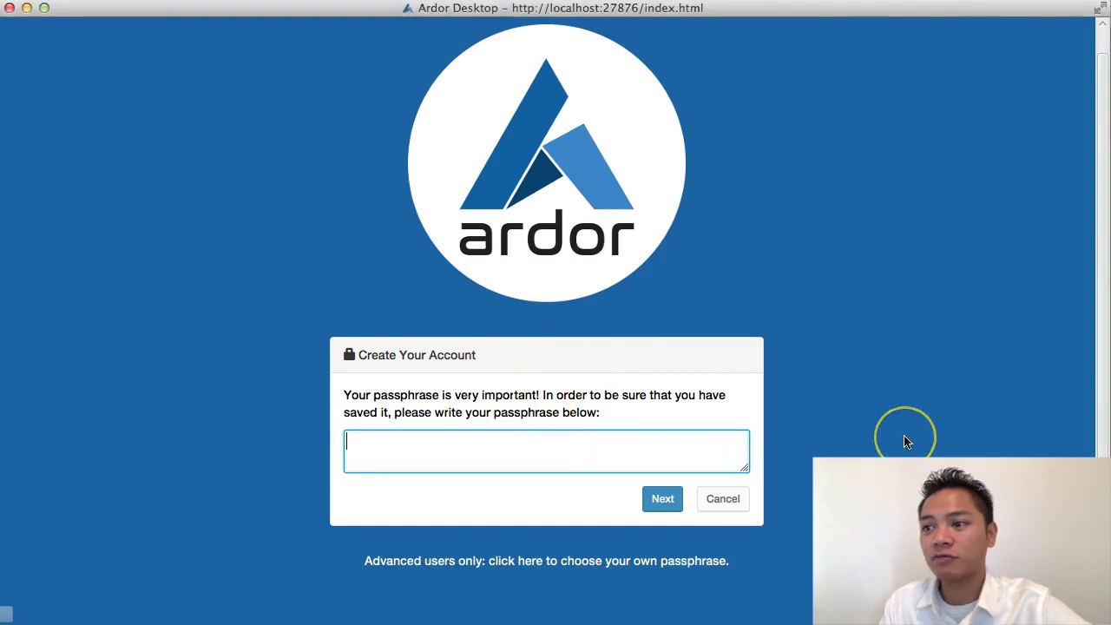
key(super+v)
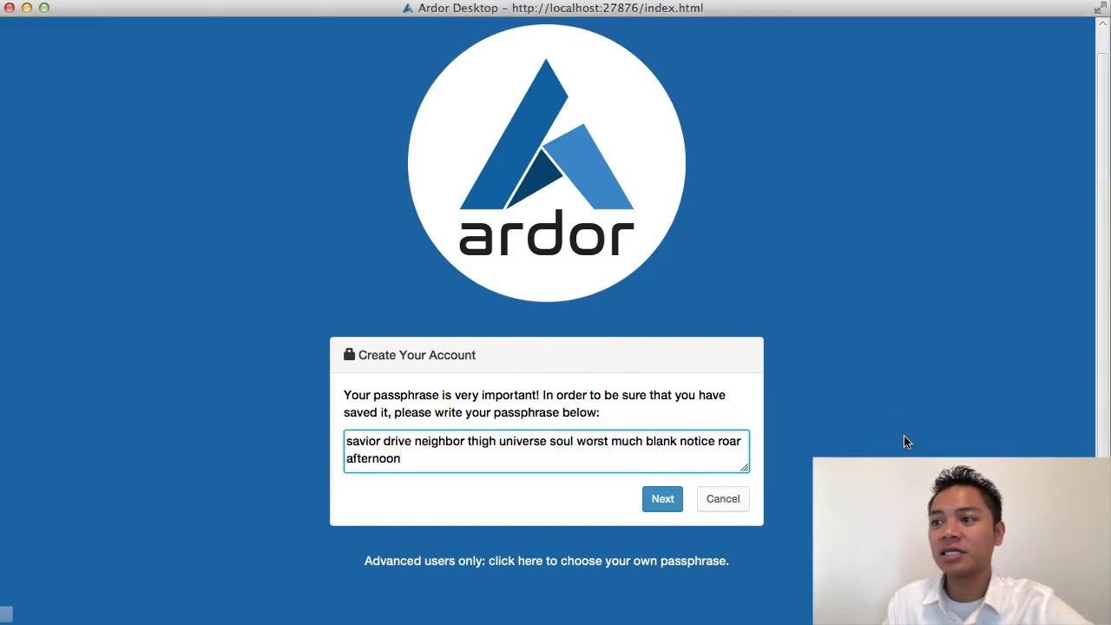
click(663, 502)
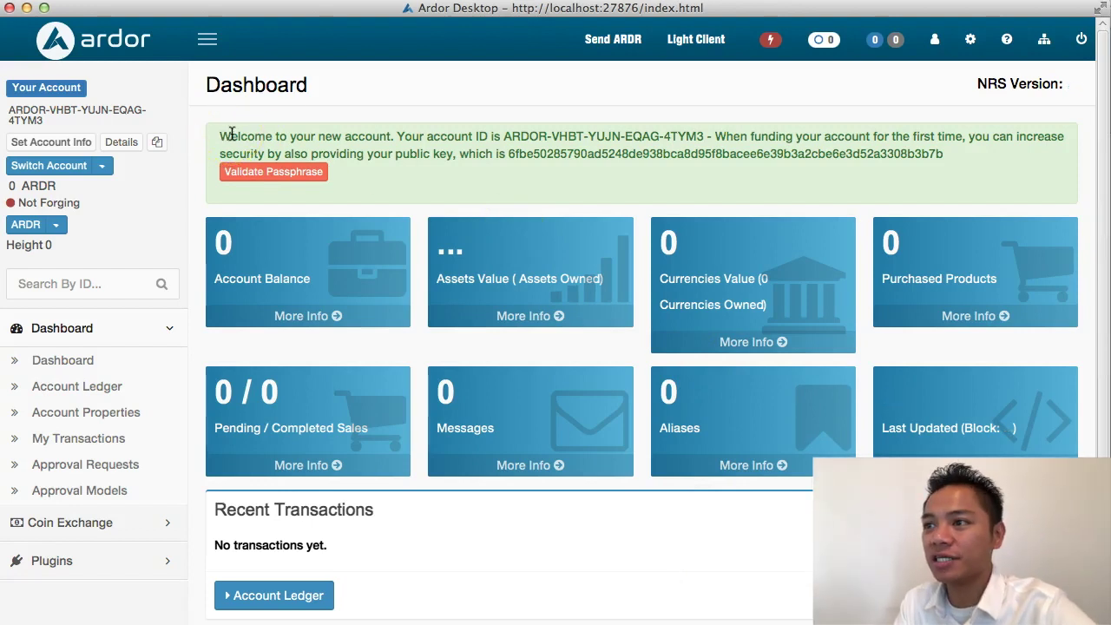
drag(504, 137, 702, 136)
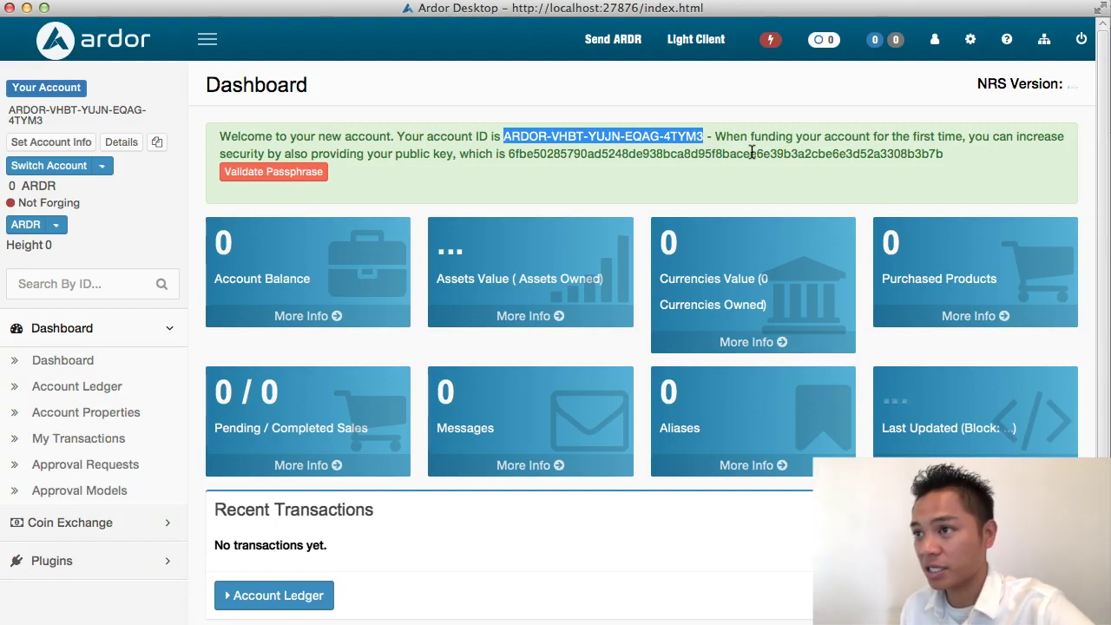
click(594, 136)
drag(507, 153, 947, 154)
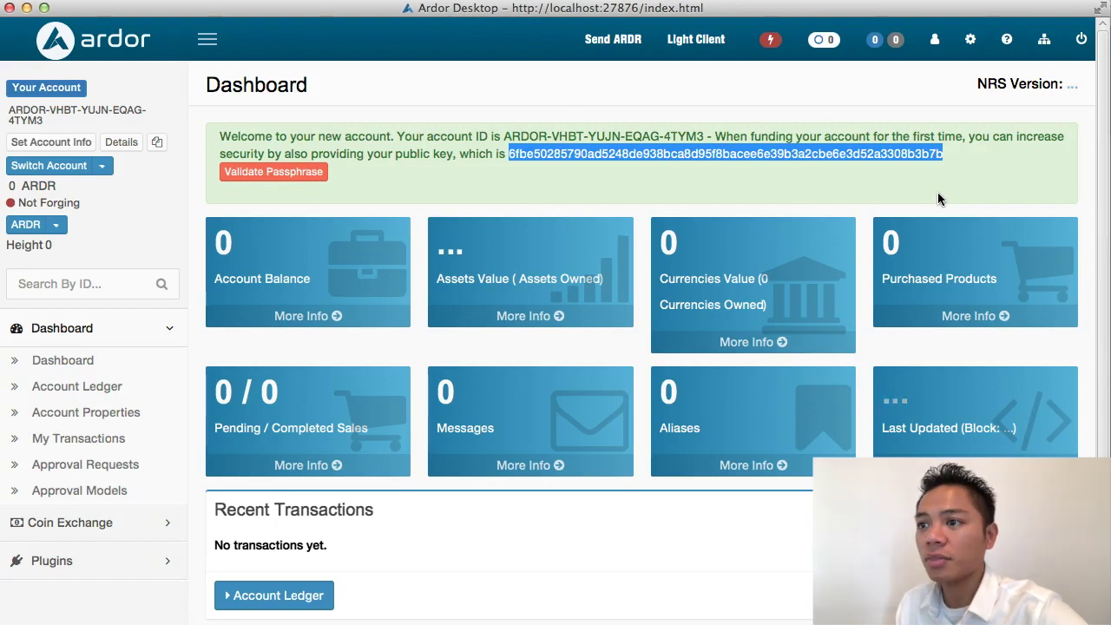
double_click(276, 277)
click(224, 276)
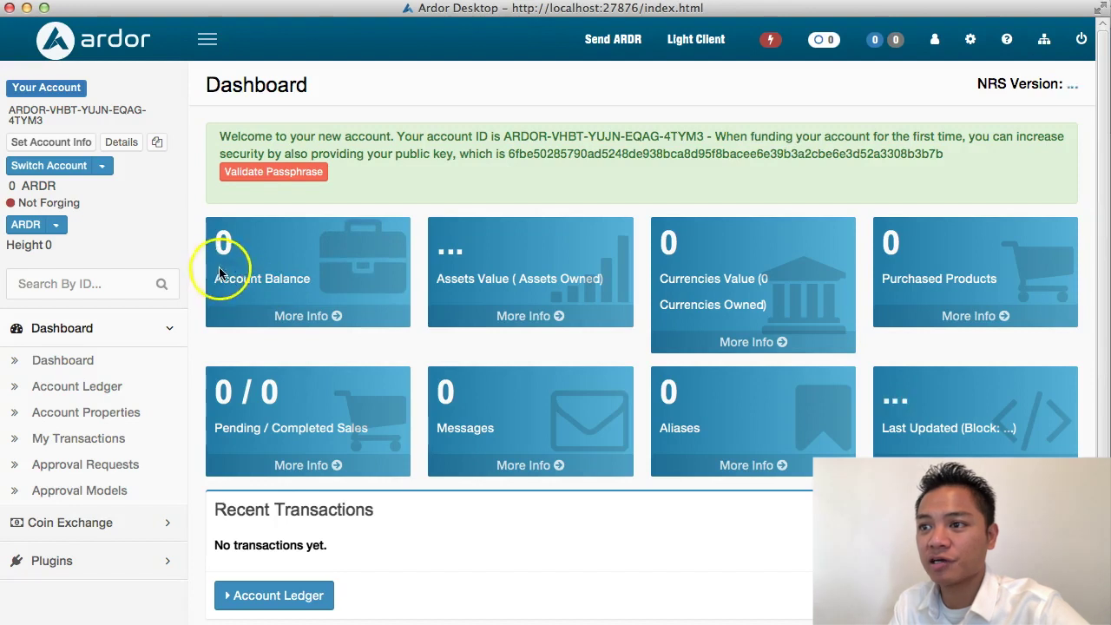
click(467, 300)
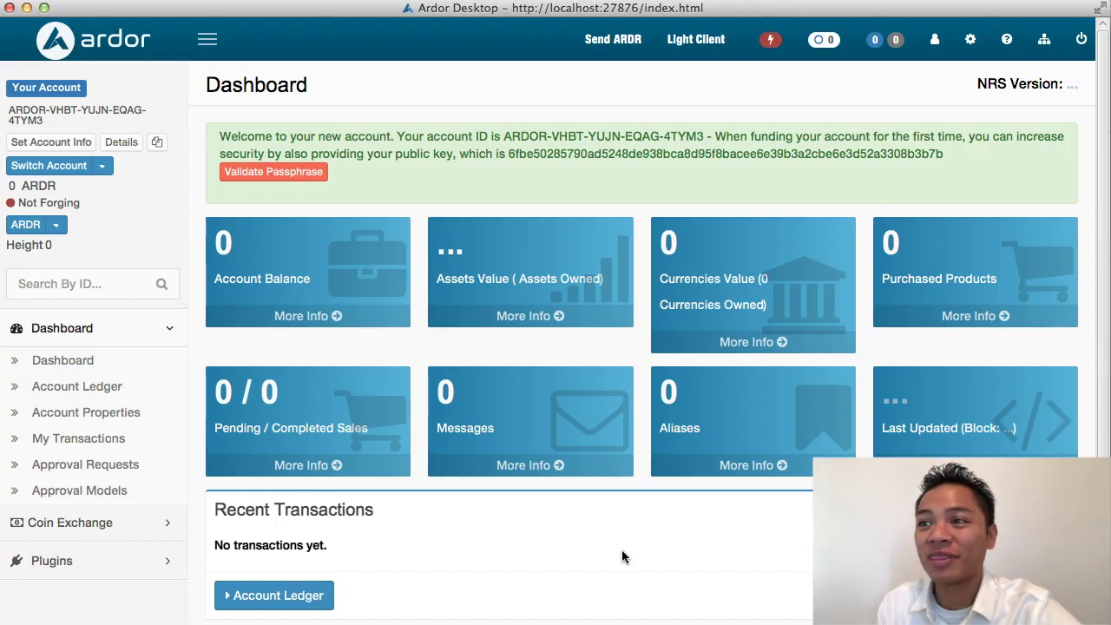
Inspect the account details: public key, account leasing and account control information.
click(314, 321)
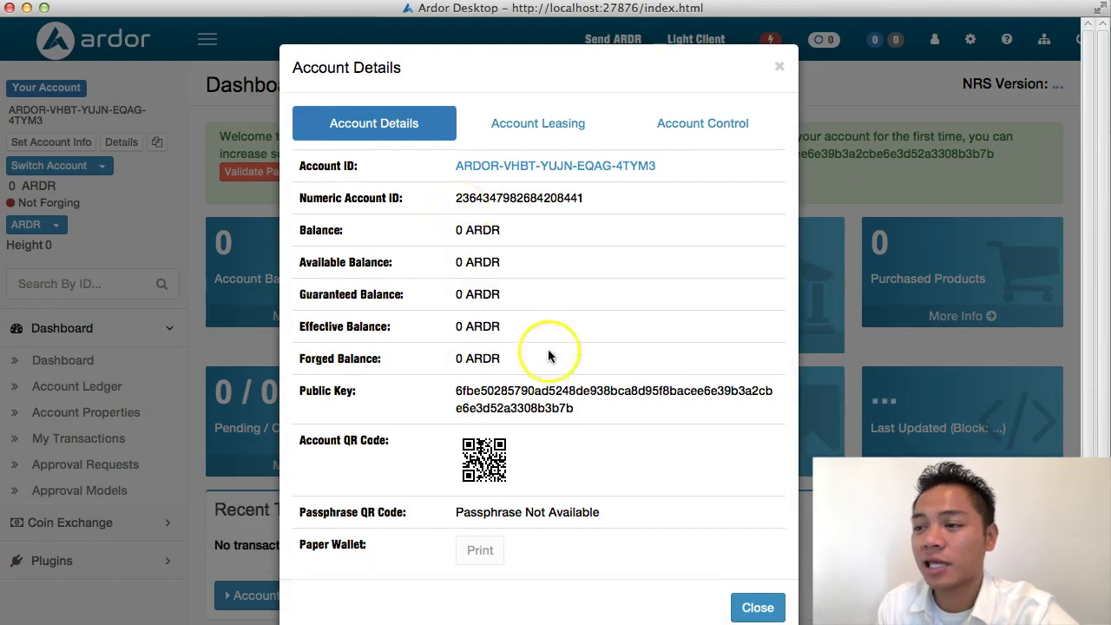
drag(457, 391, 576, 409)
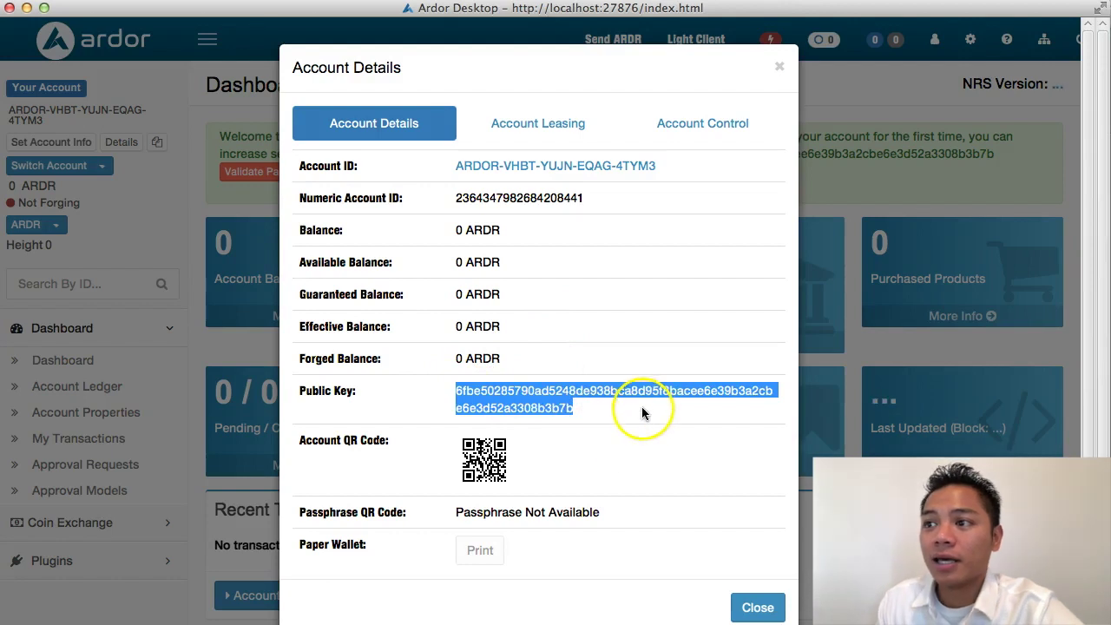
scroll(647, 406, down, 1)
click(556, 94)
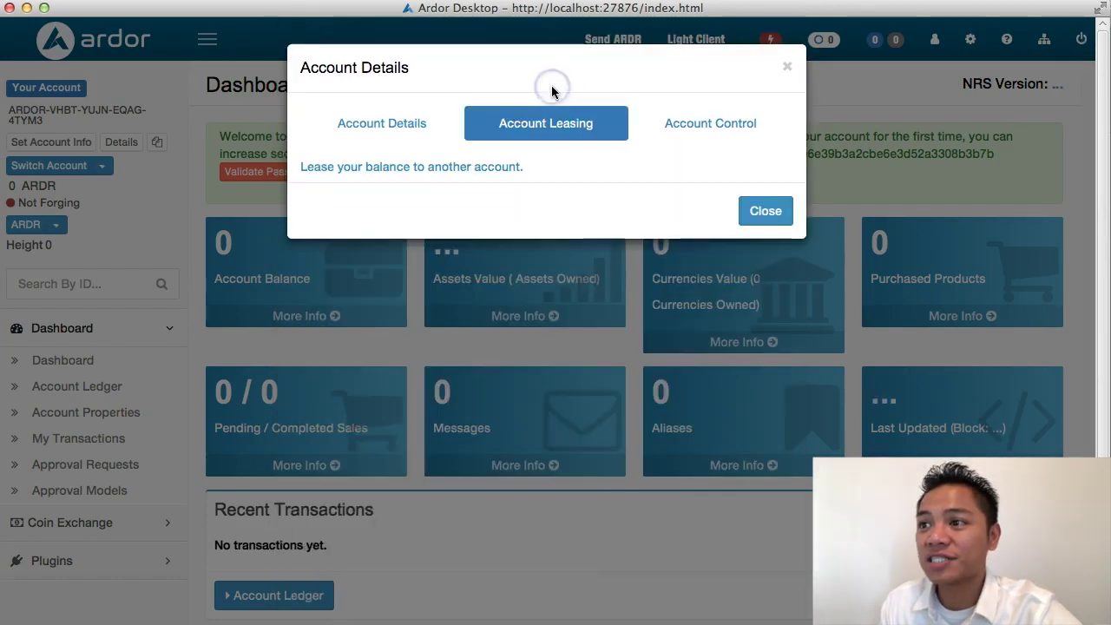
click(677, 129)
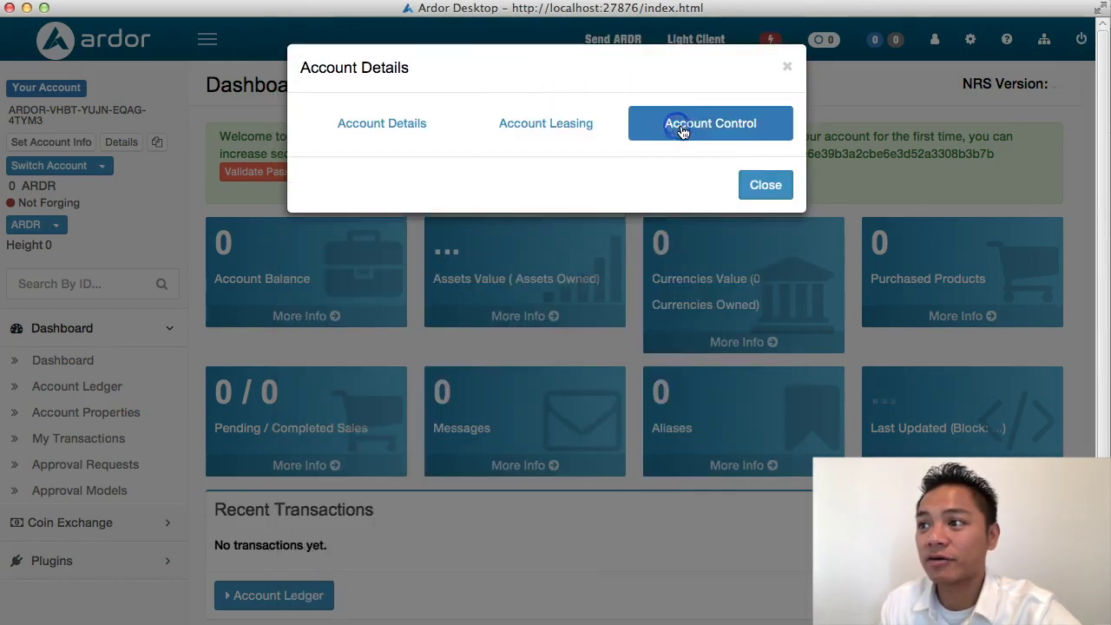
click(768, 183)
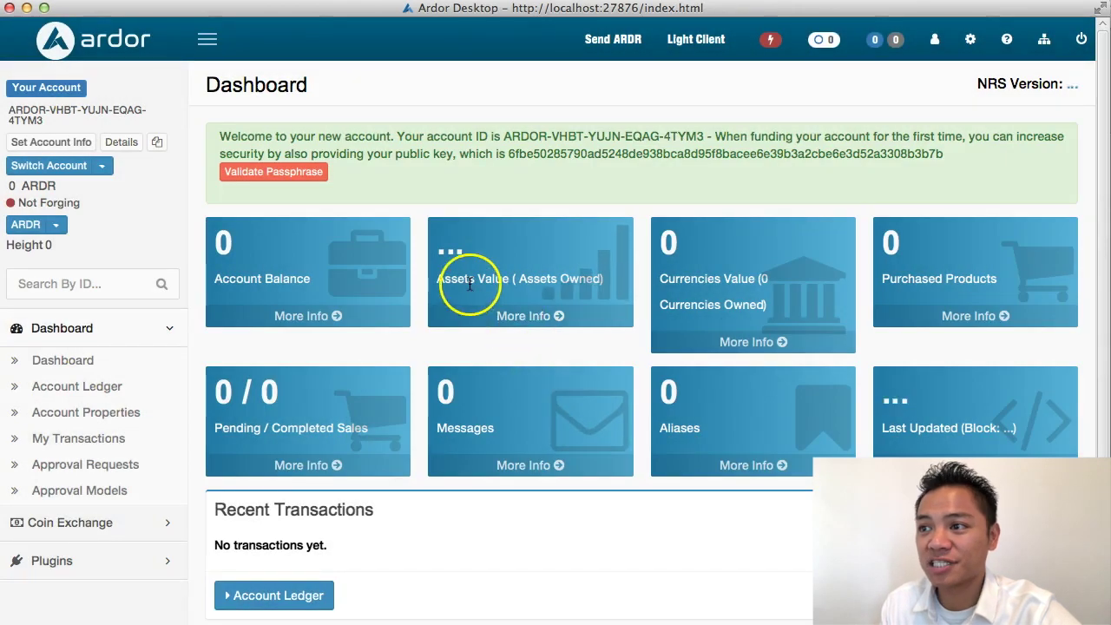
Check My Assets shows no assets, then return to the Dashboard with the sidebar showing.
click(534, 318)
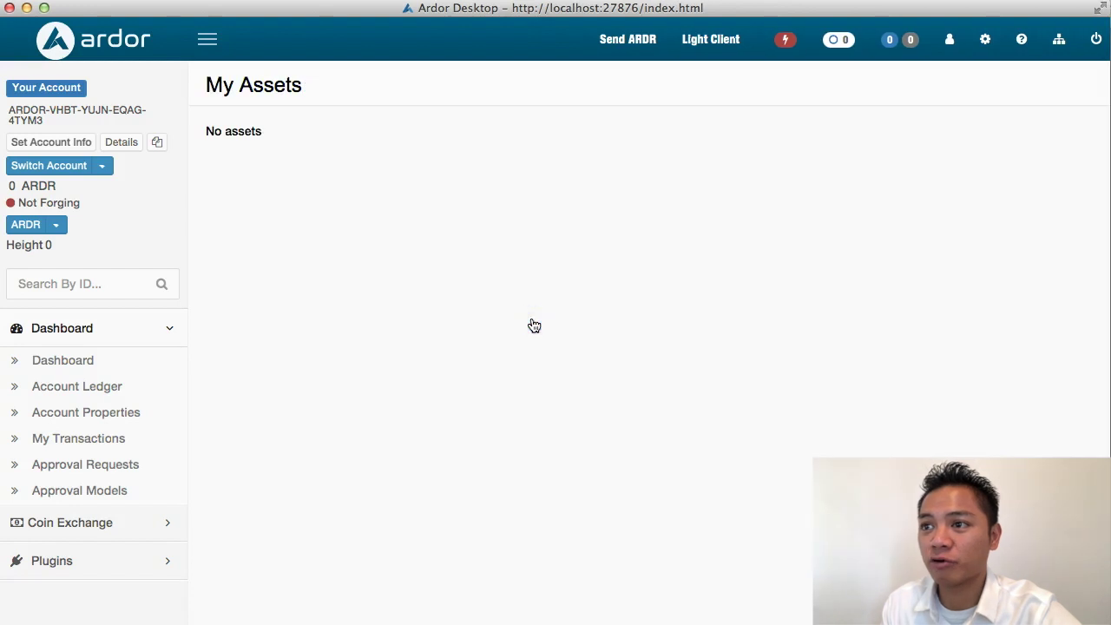
drag(217, 130, 307, 136)
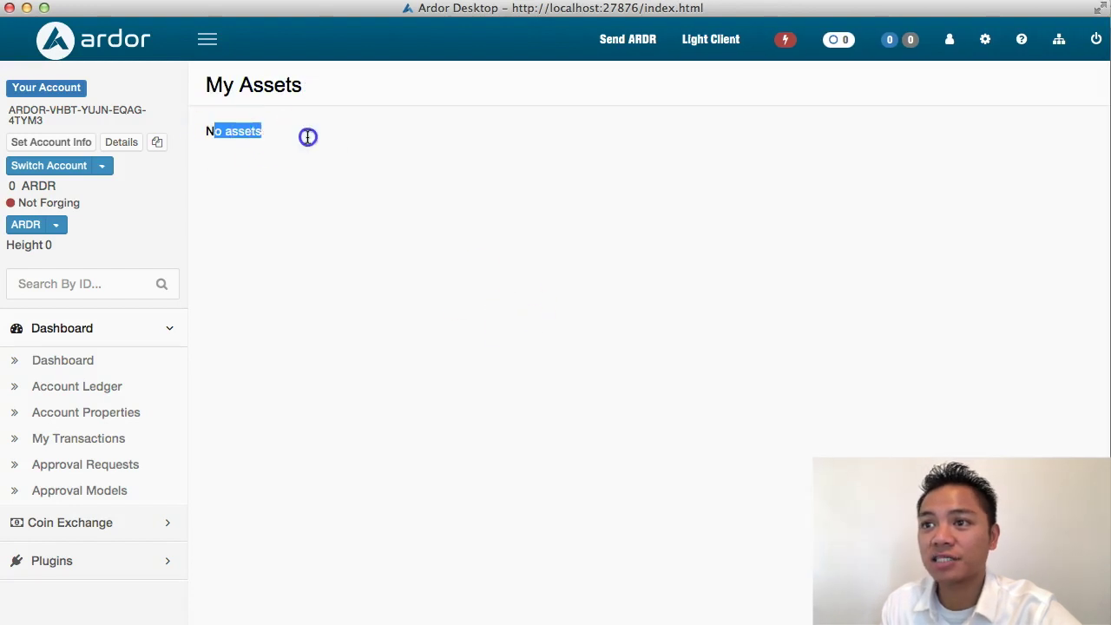
click(207, 40)
click(72, 365)
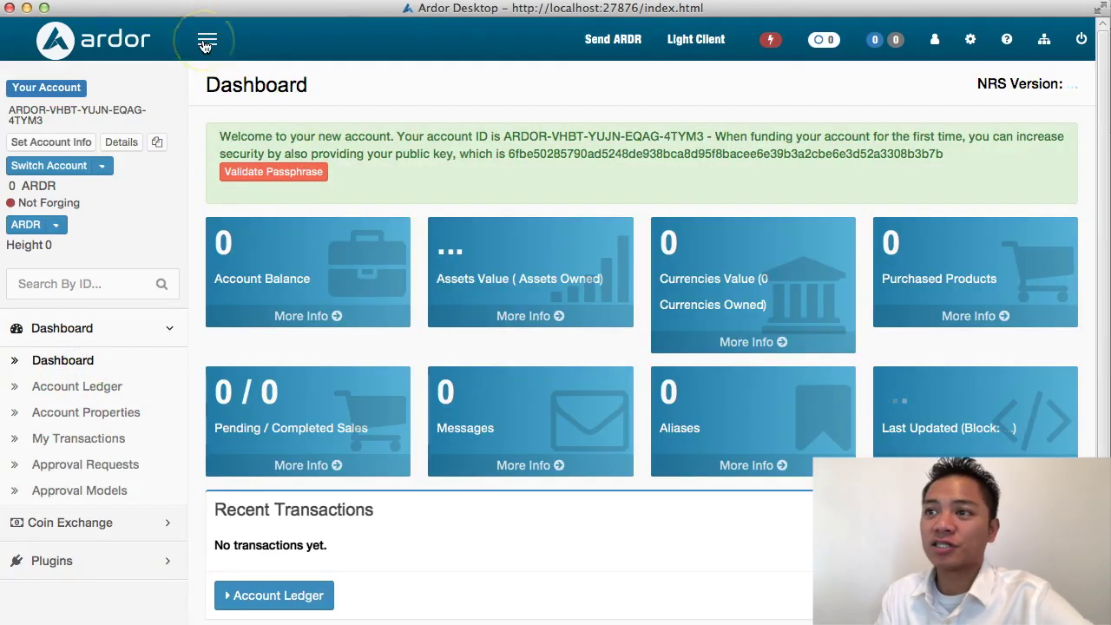
click(208, 41)
click(209, 41)
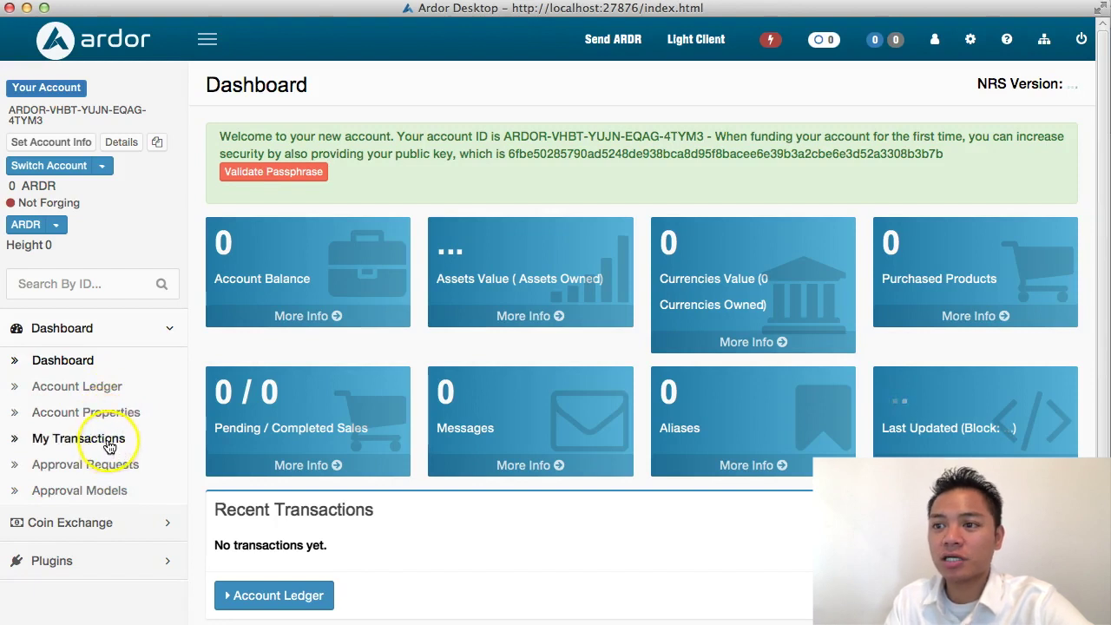
Open Approval Models, look through Set Account Info's name, description, fee and passphrase fields, then cancel.
click(112, 493)
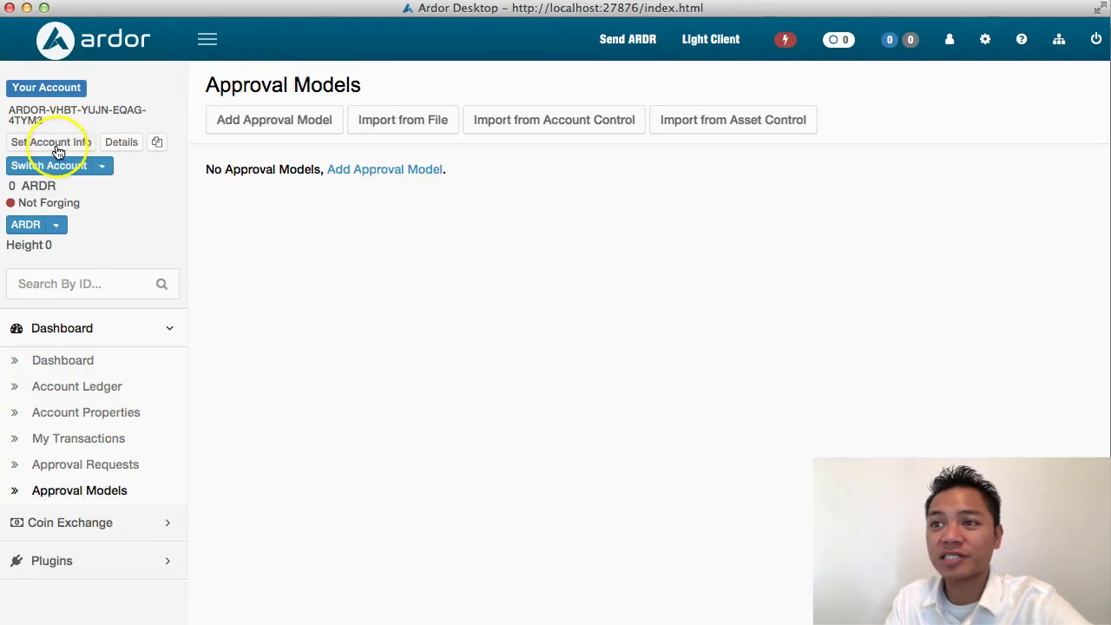
click(56, 146)
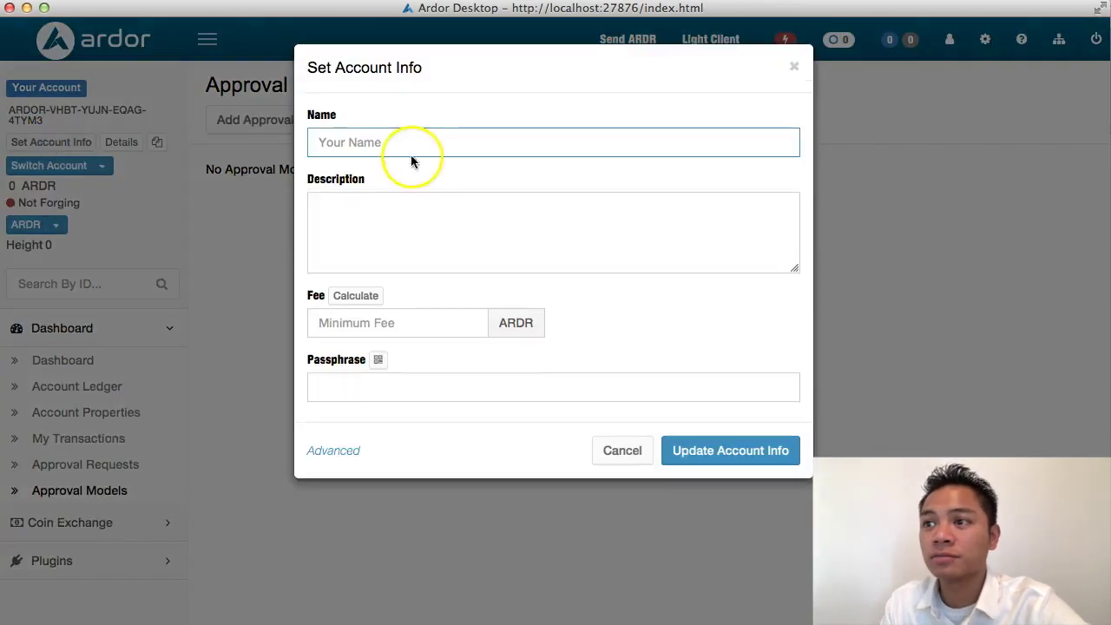
click(412, 153)
click(405, 234)
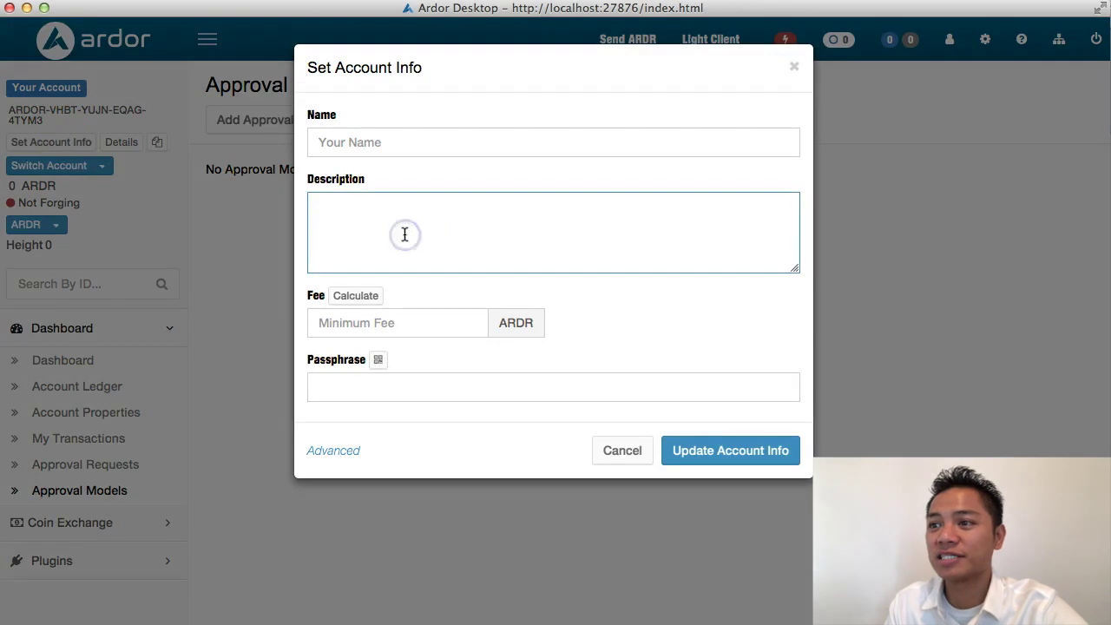
click(385, 319)
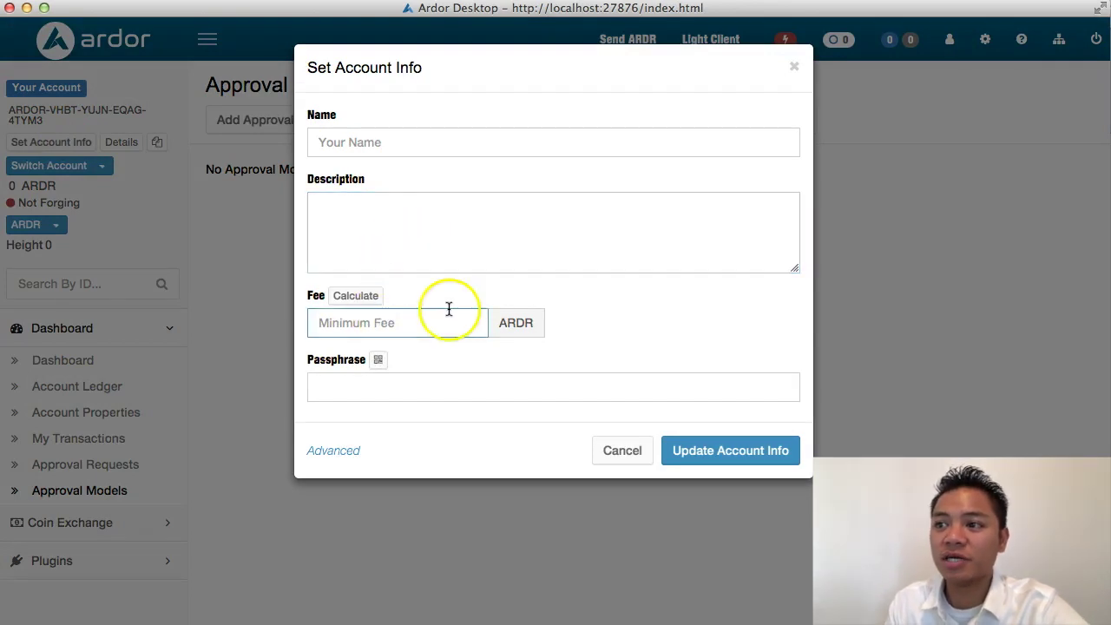
click(454, 382)
click(625, 460)
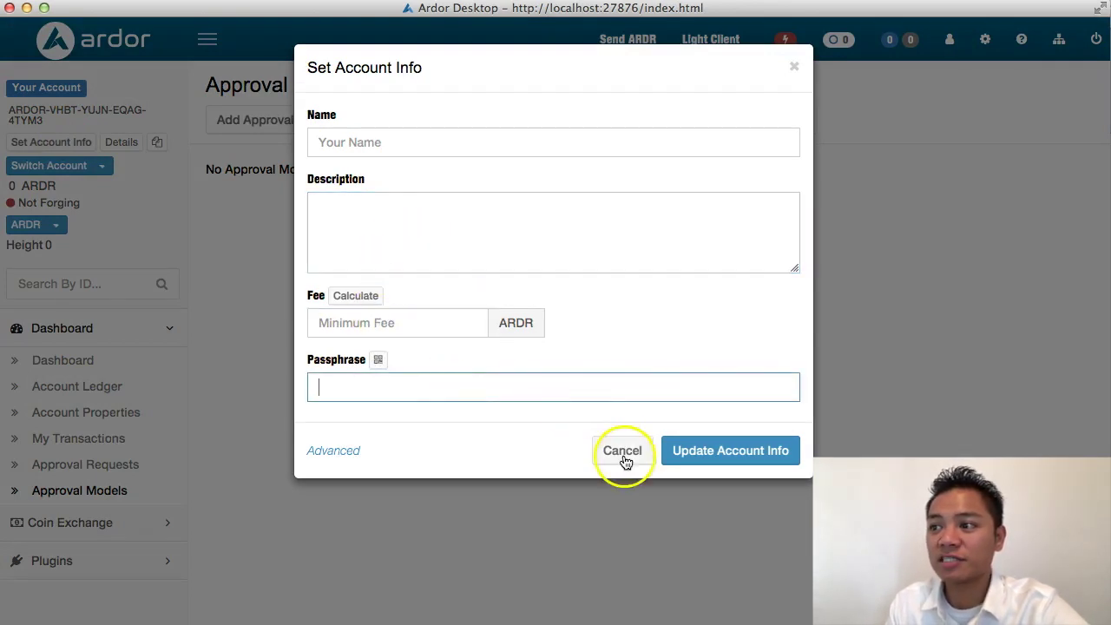
click(627, 452)
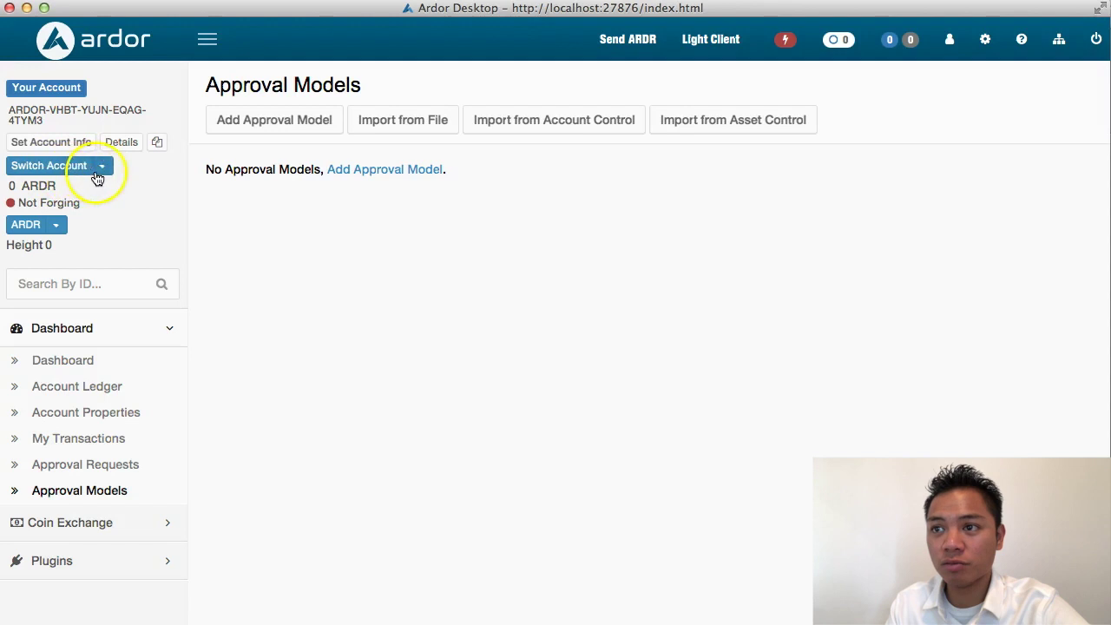
click(103, 168)
Close the account list and switch chains to IGNIS, then AEUR, then BITSWIFT.
click(58, 233)
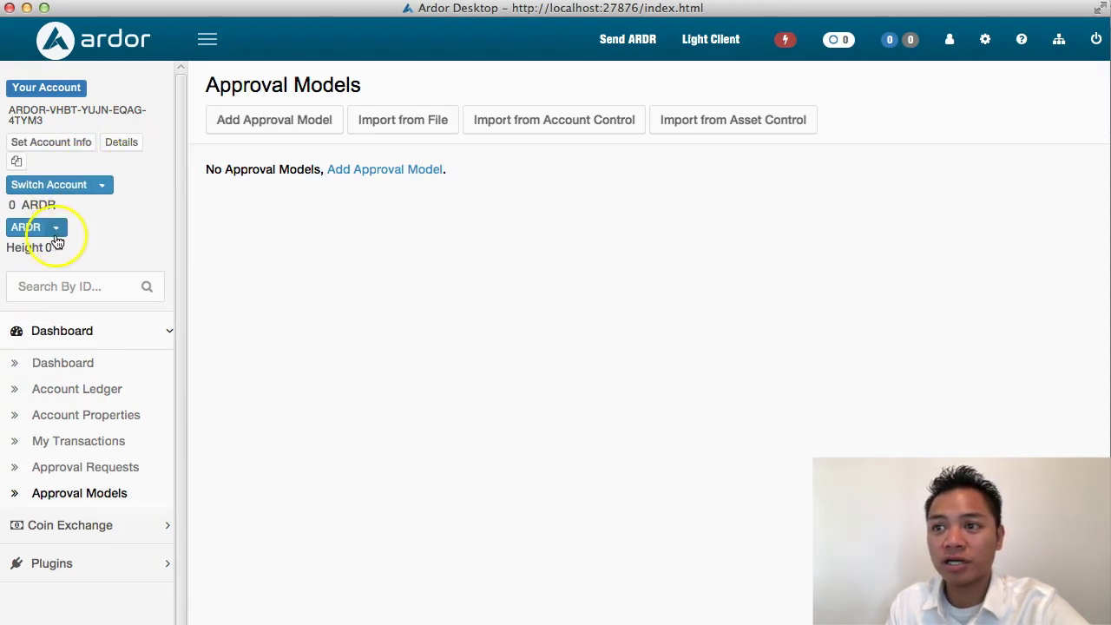
click(56, 230)
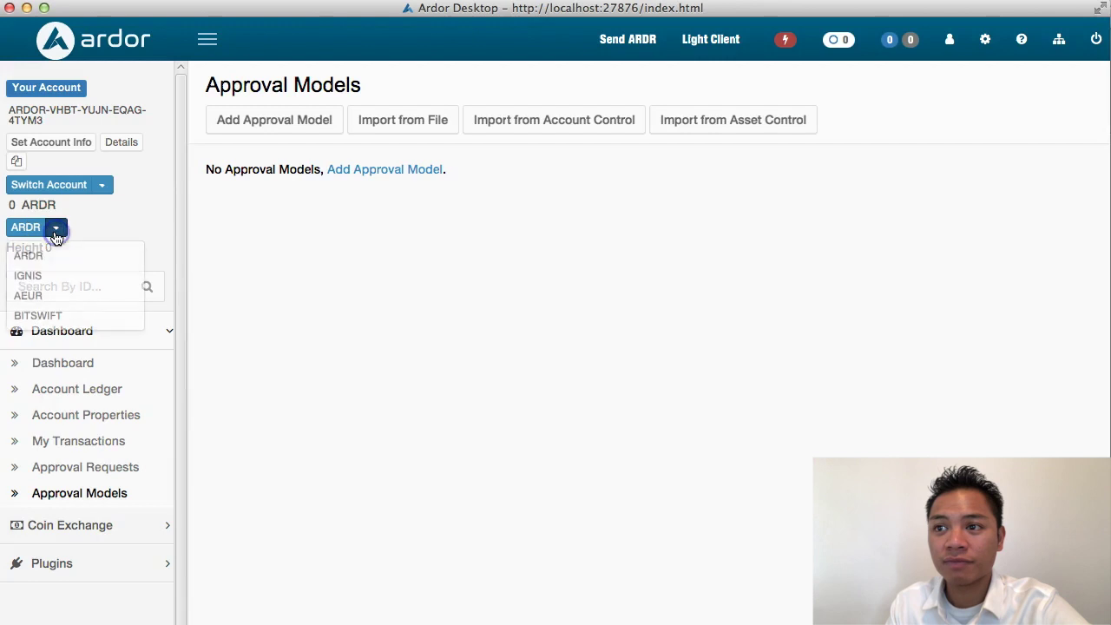
click(63, 276)
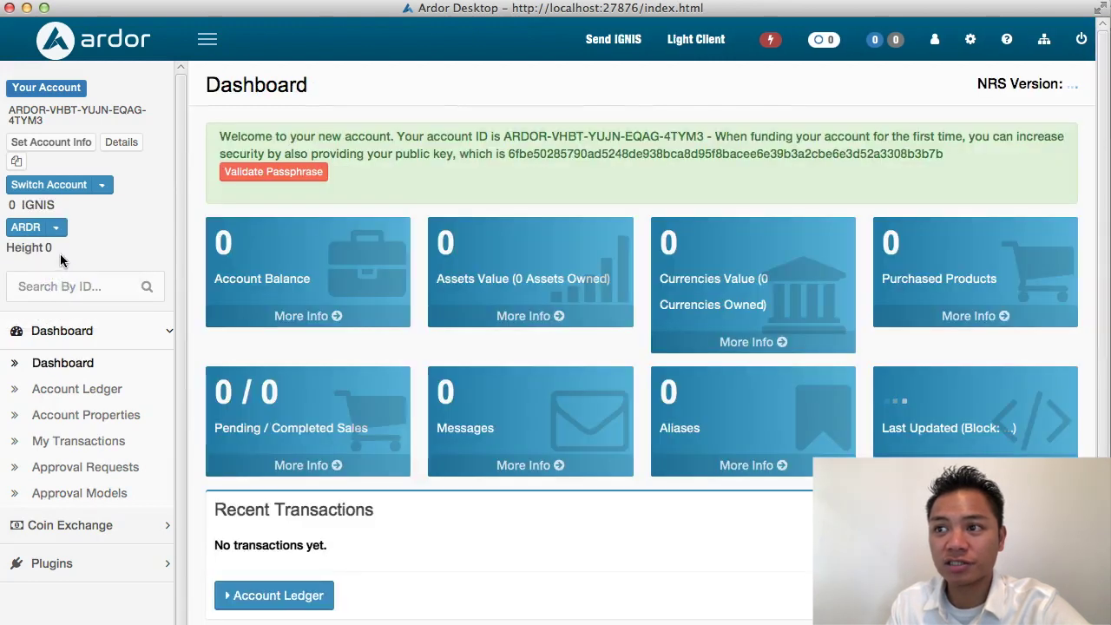
click(54, 233)
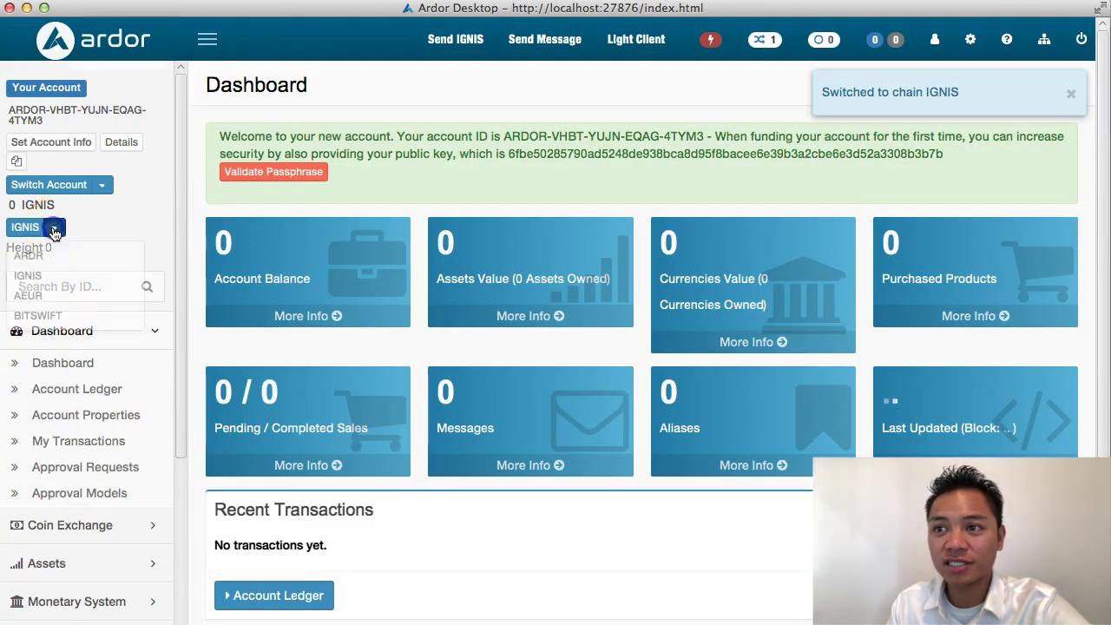
click(52, 297)
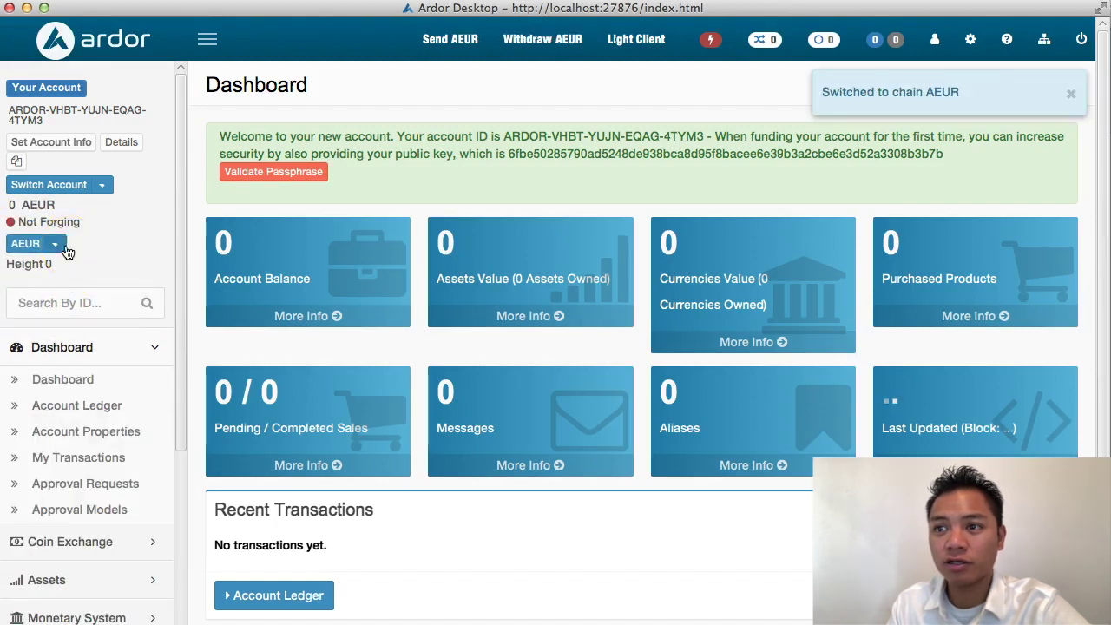
click(59, 244)
click(74, 330)
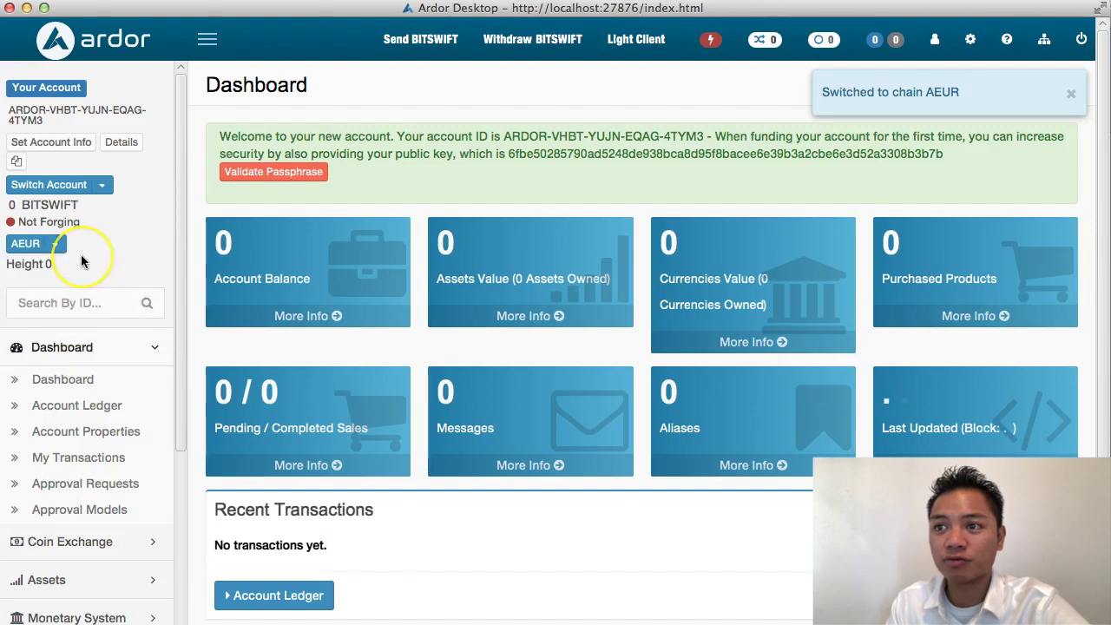
Look through the Send BITSWIFT form's recipient, amount, fee and passphrase fields, then cancel it.
click(75, 247)
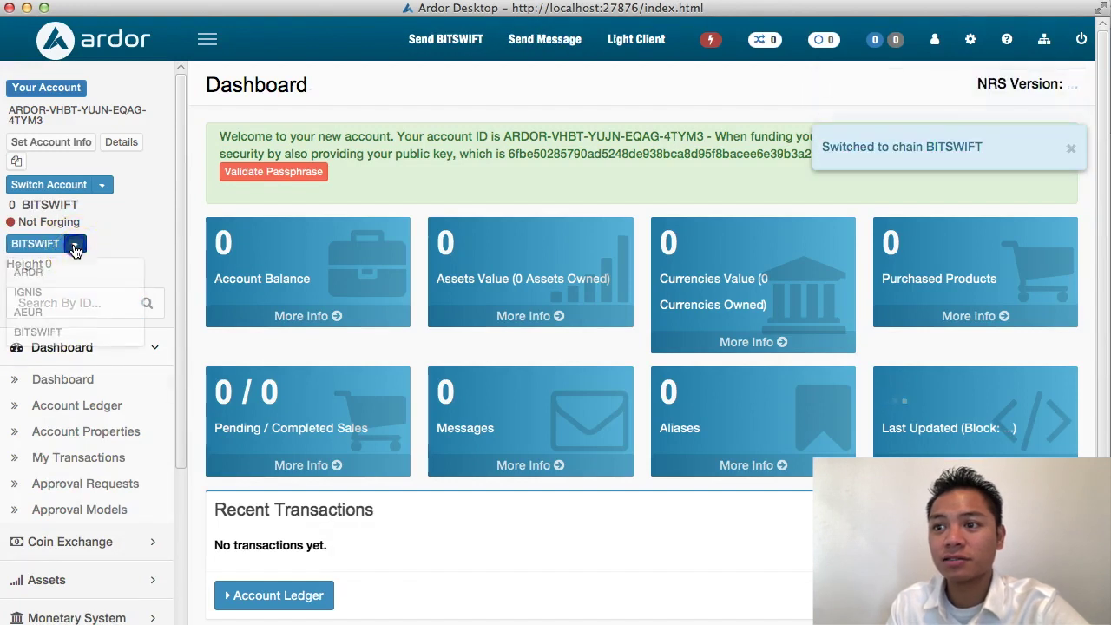
click(469, 51)
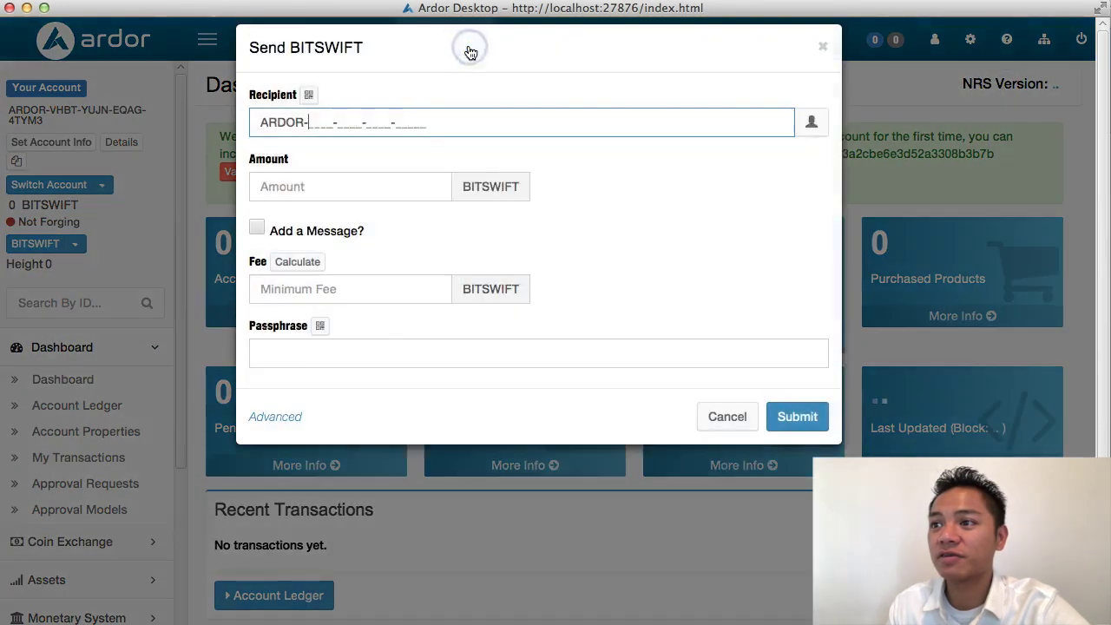
click(360, 142)
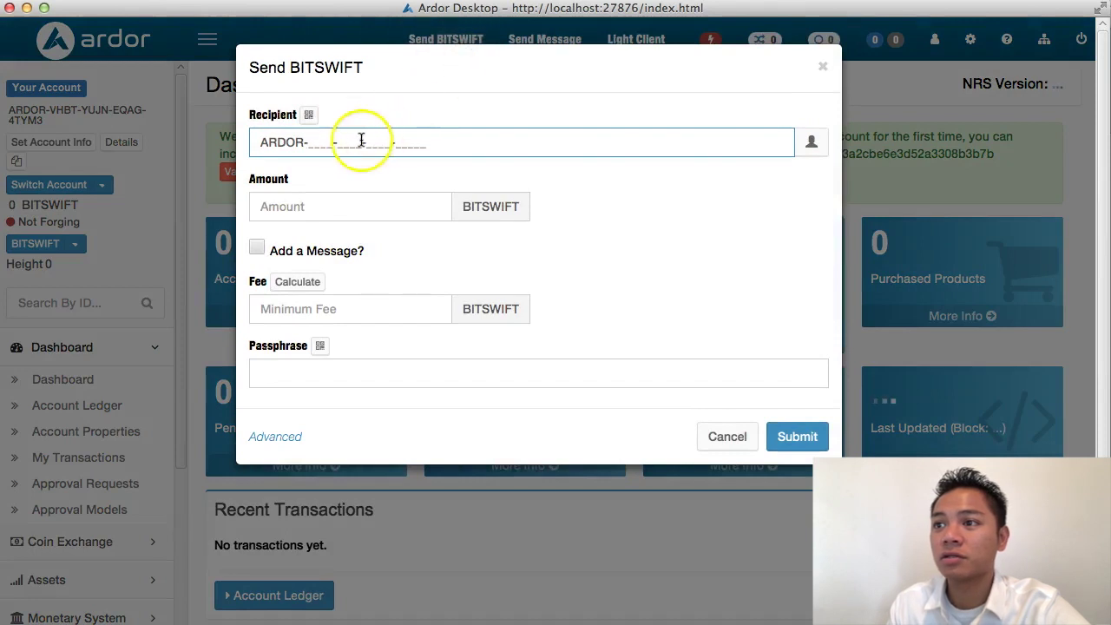
click(312, 141)
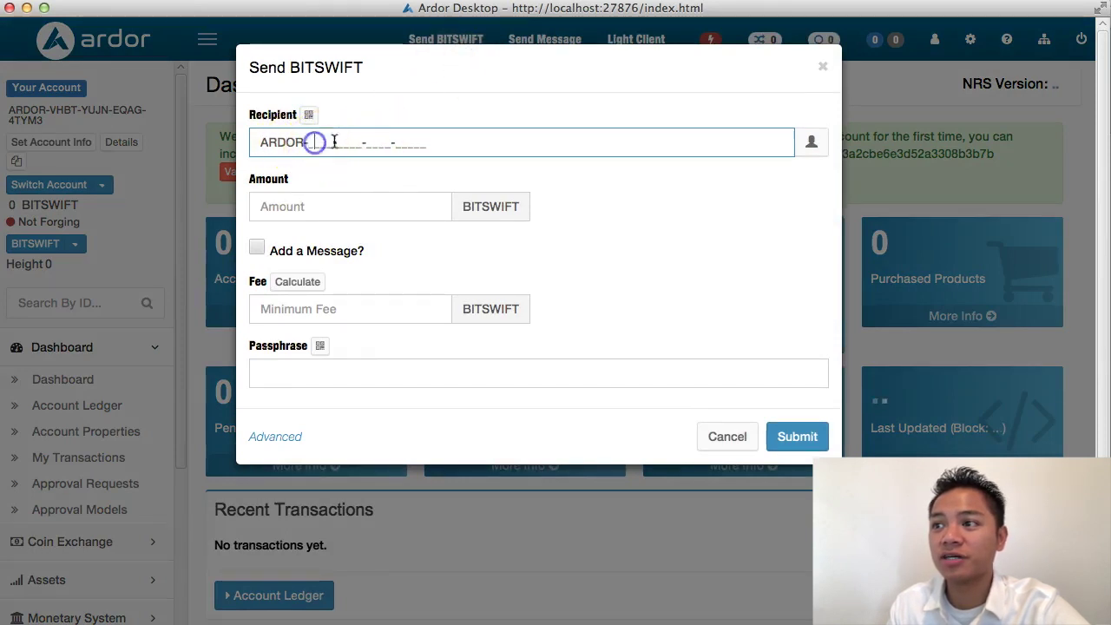
click(331, 202)
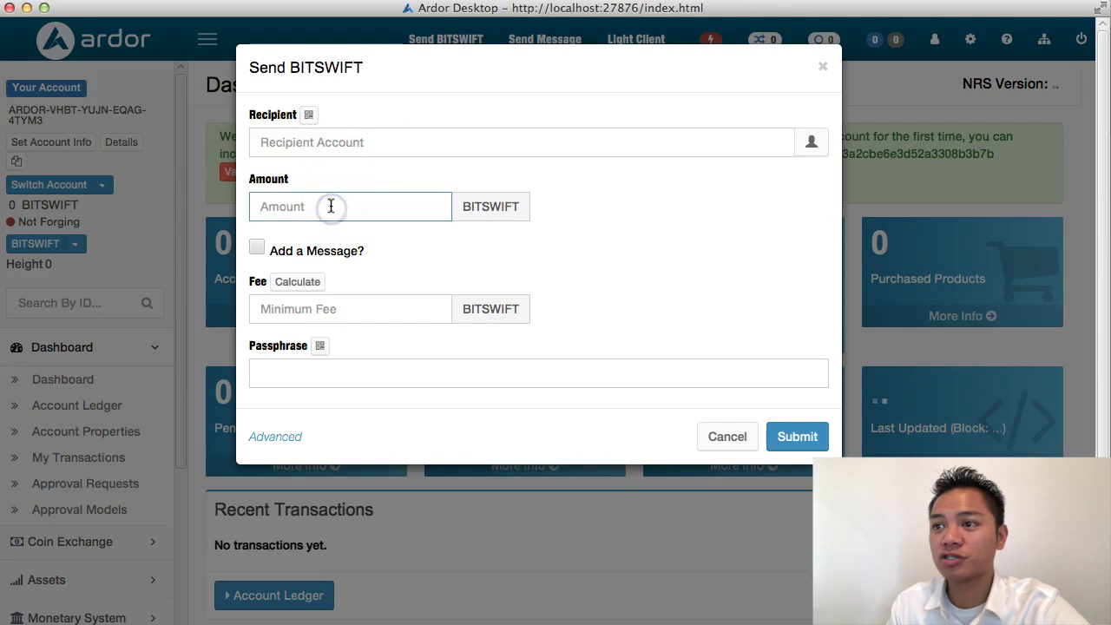
click(358, 311)
click(414, 370)
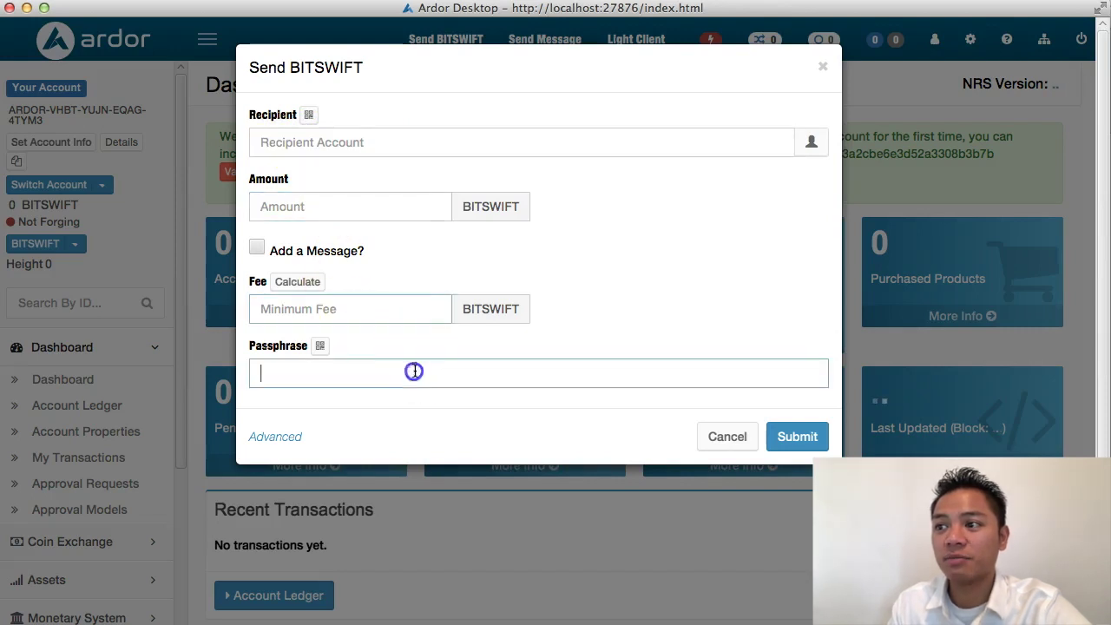
click(736, 447)
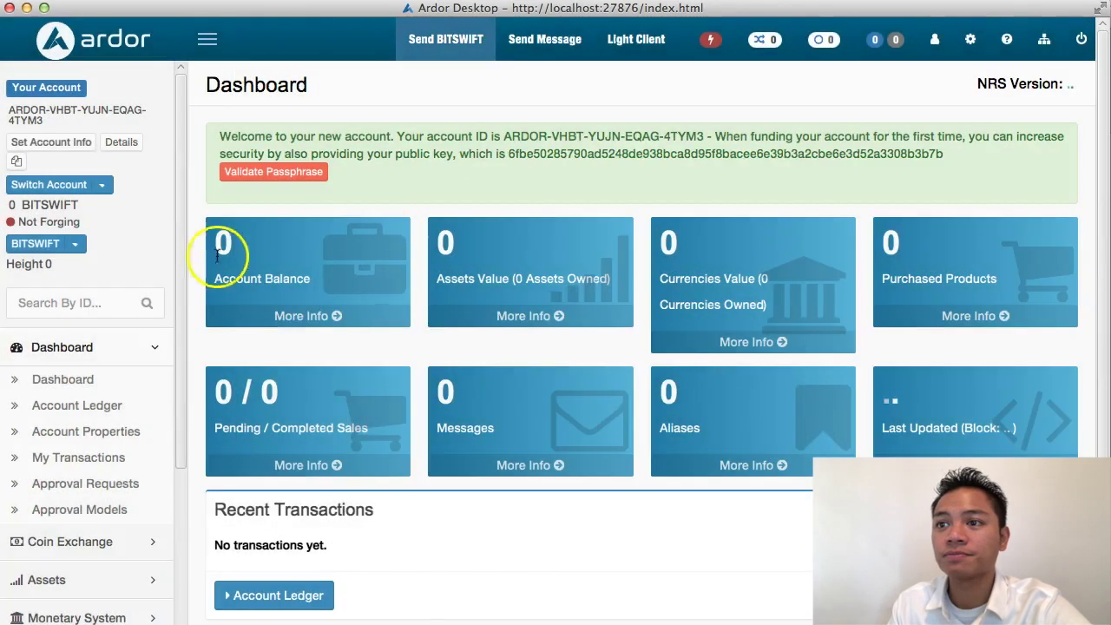
Switch back to the ARDR chain, then in Send ARDR tick Add a Message and visit its fields.
click(75, 244)
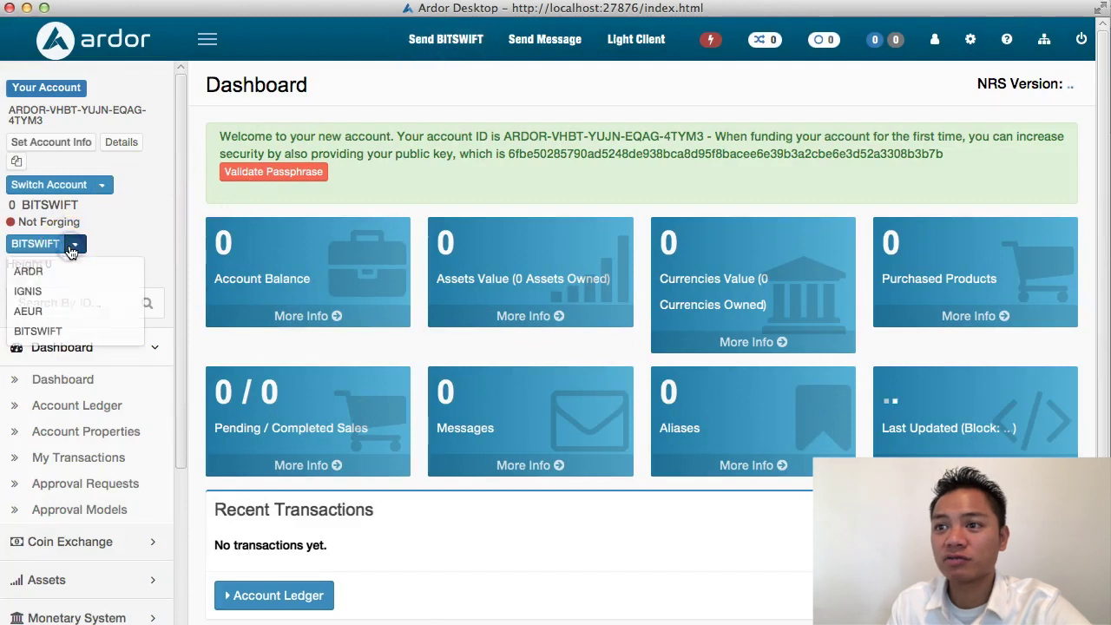
click(38, 269)
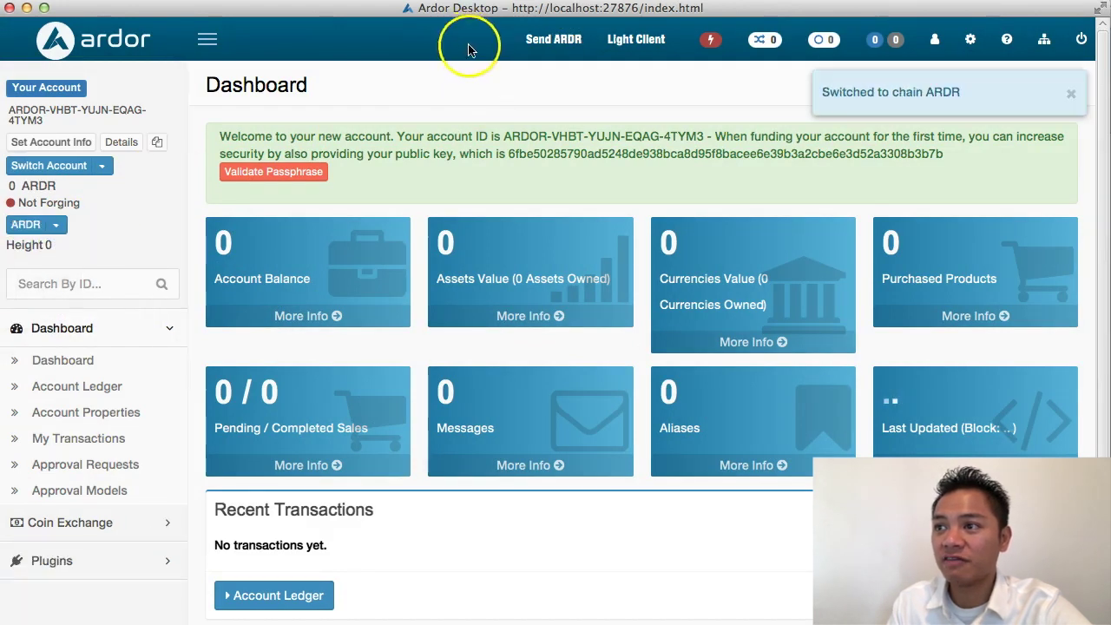
click(564, 39)
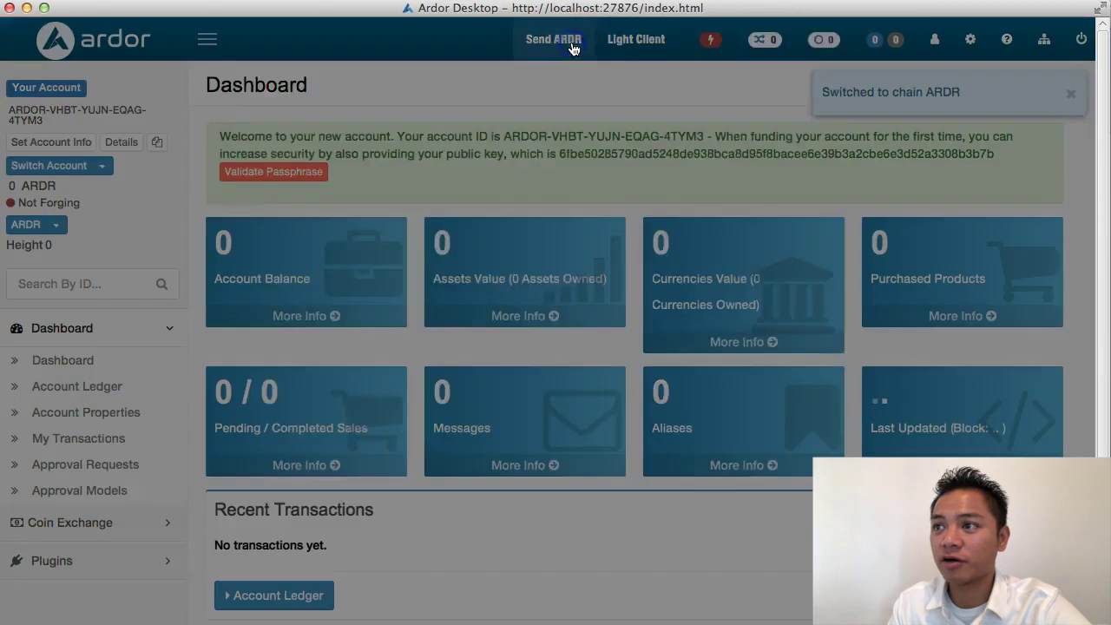
click(318, 140)
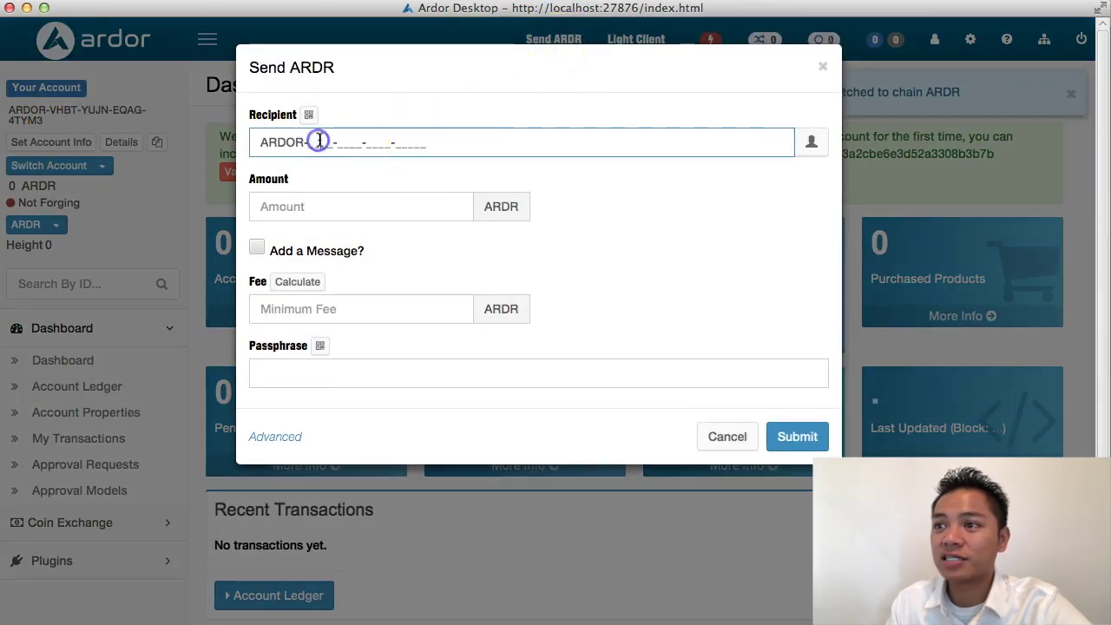
click(436, 209)
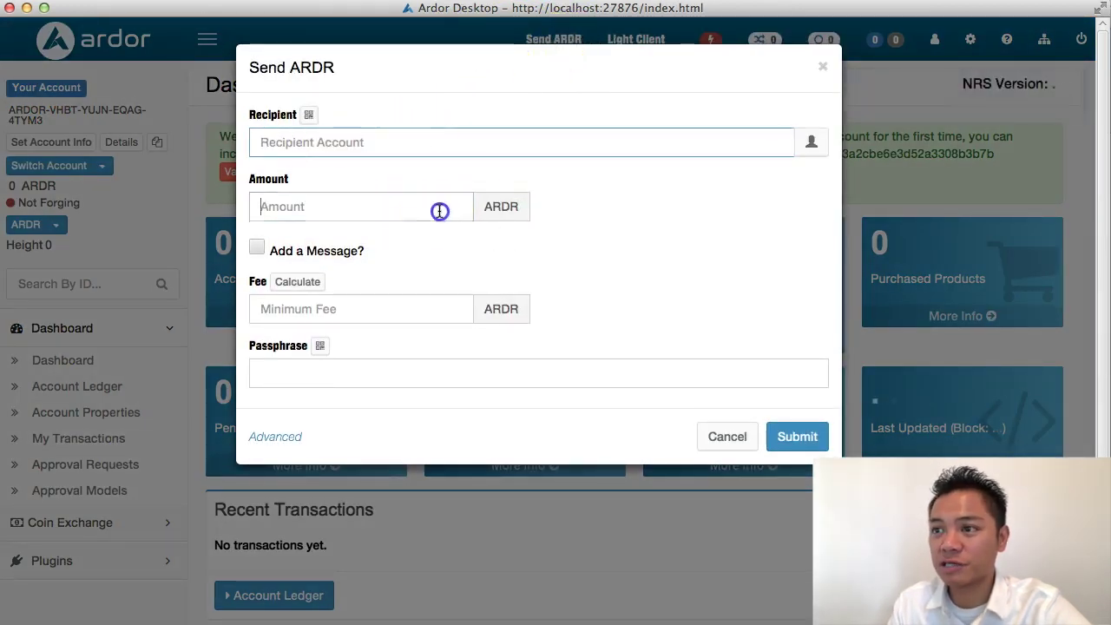
click(258, 249)
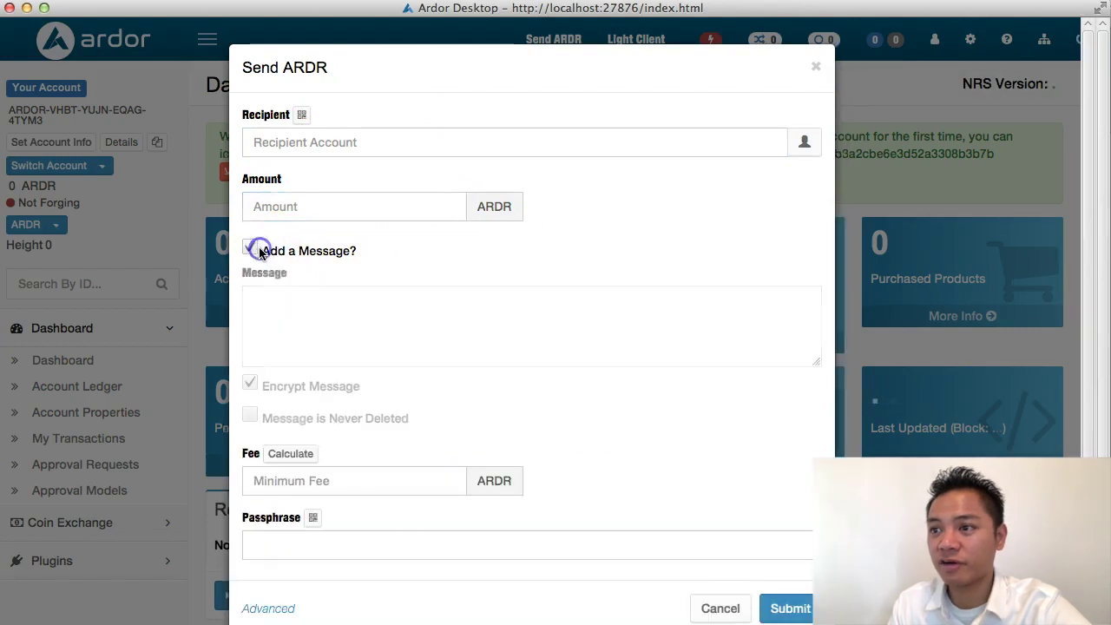
click(402, 484)
scroll(402, 484, down, 2)
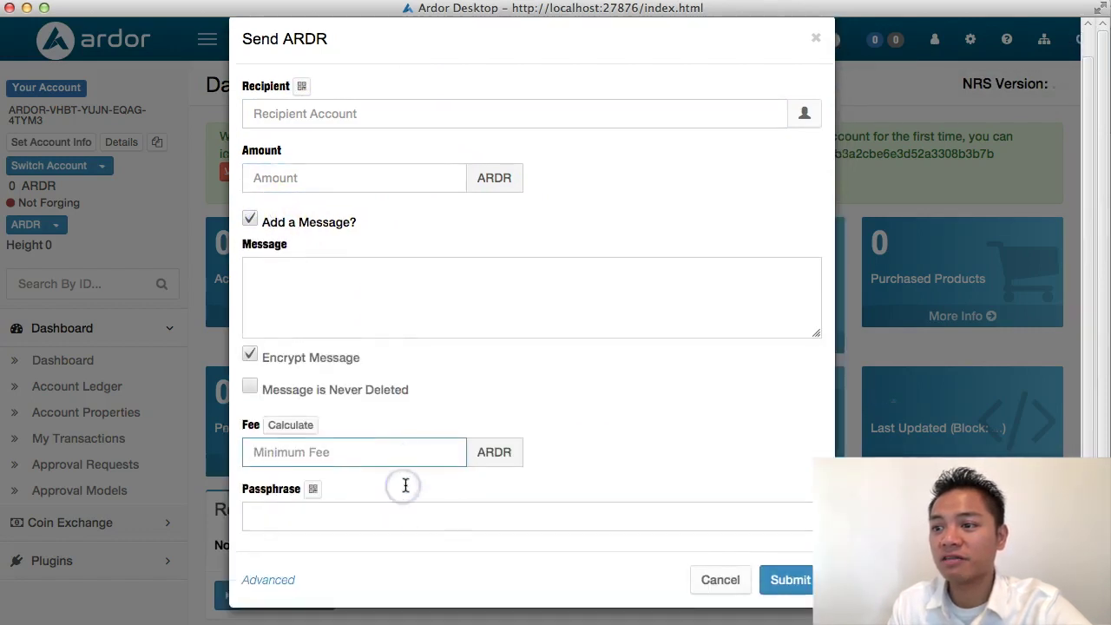
click(340, 513)
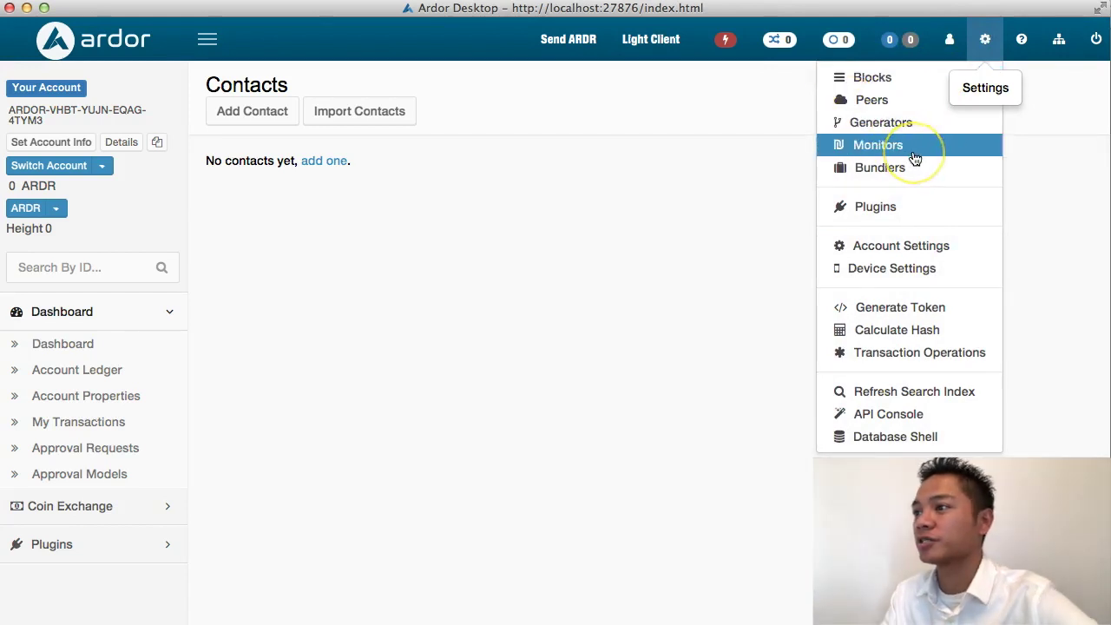
Close the Settings tools dropdown.
click(921, 211)
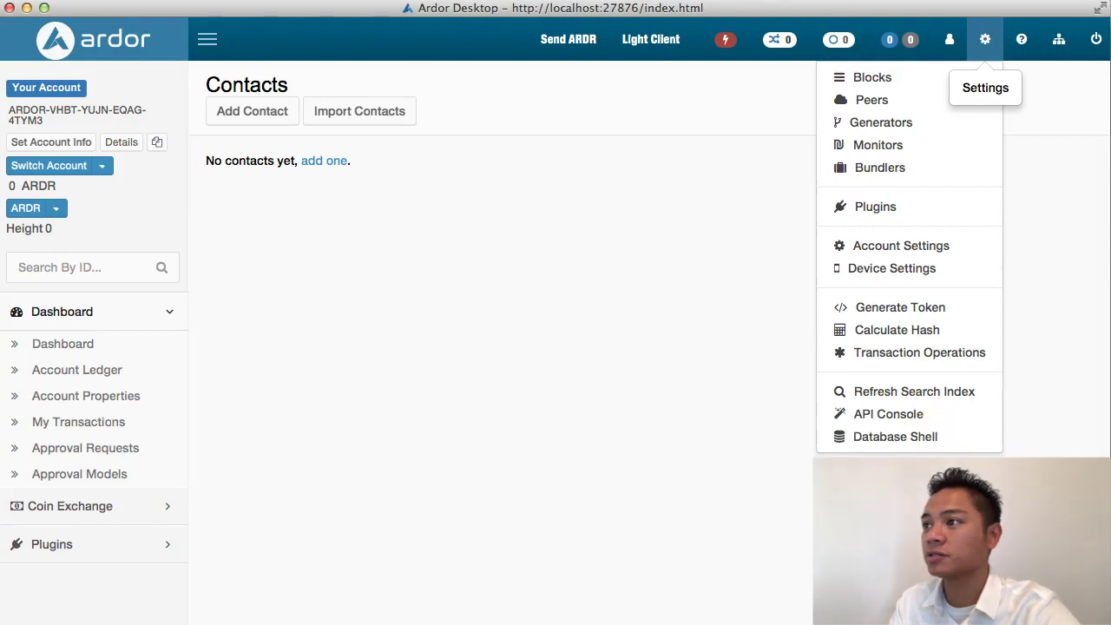
click(1060, 50)
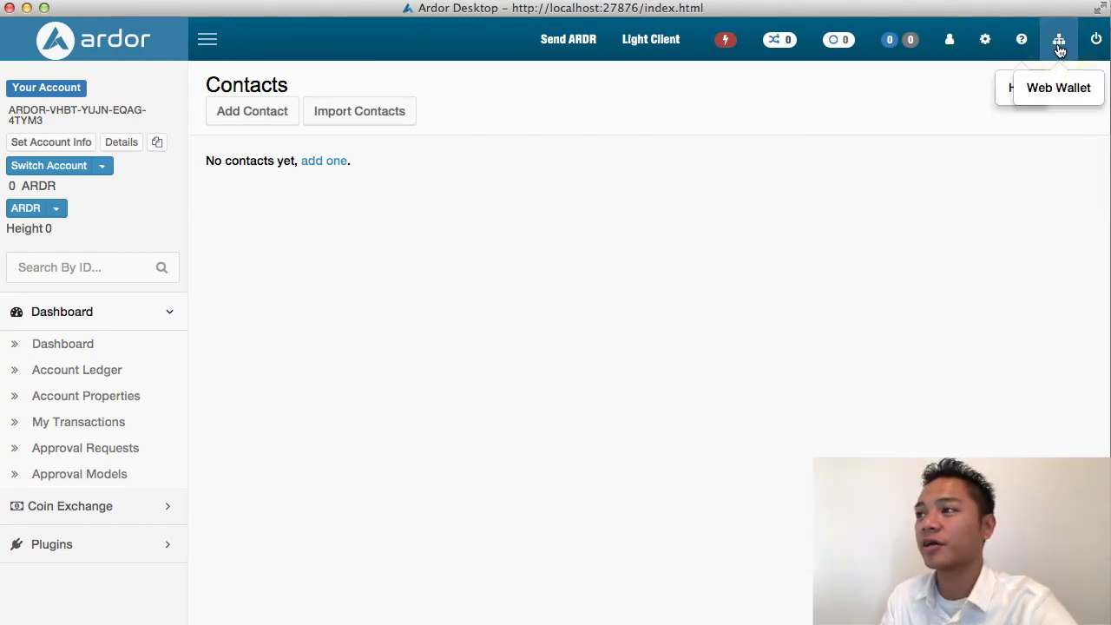
click(1049, 54)
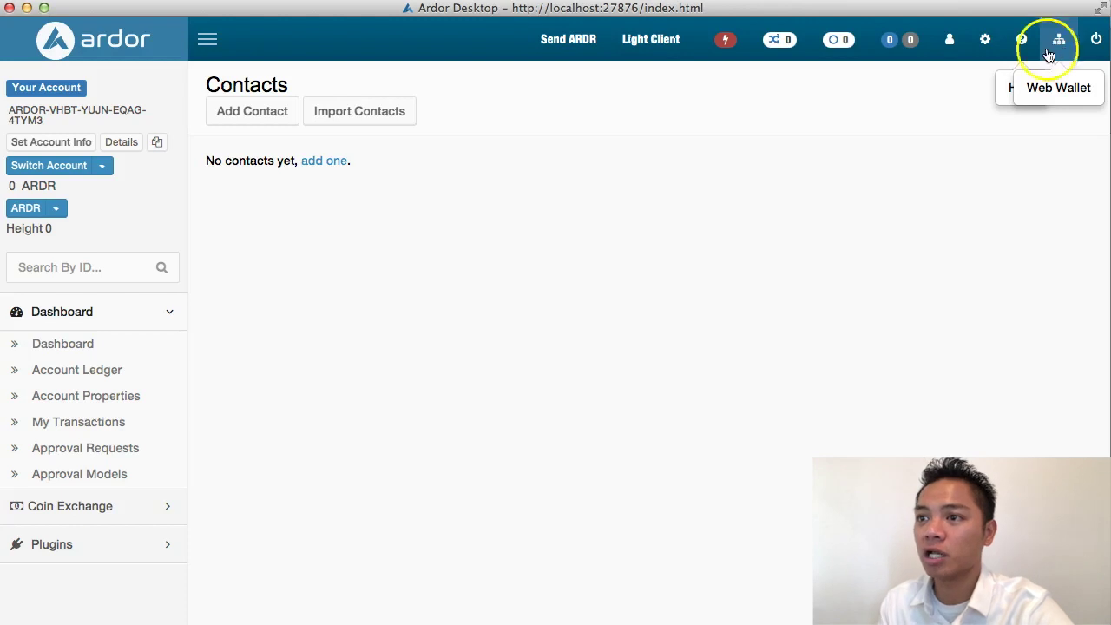
Open Coin Exchange and view the AEUR, BITSWIFT and IGNIS order books.
click(119, 506)
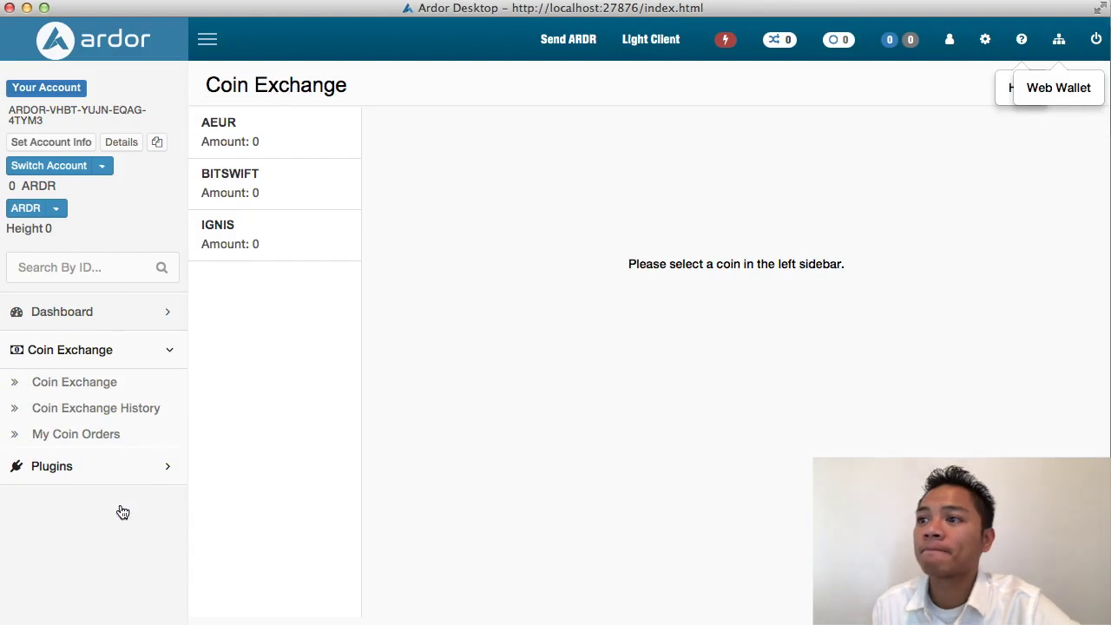
click(285, 132)
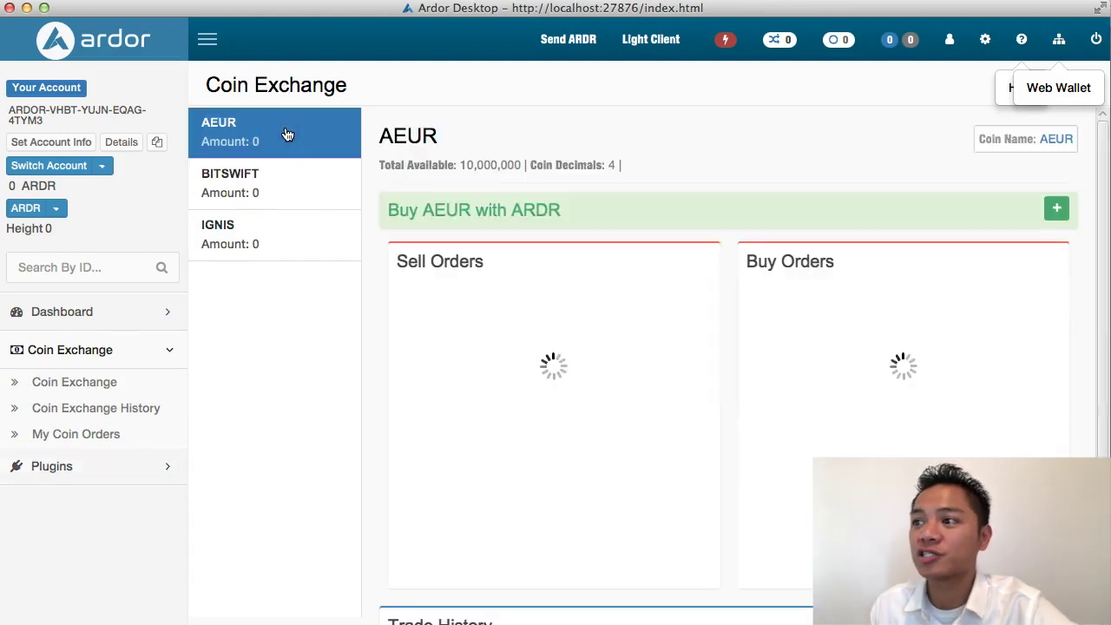
click(281, 183)
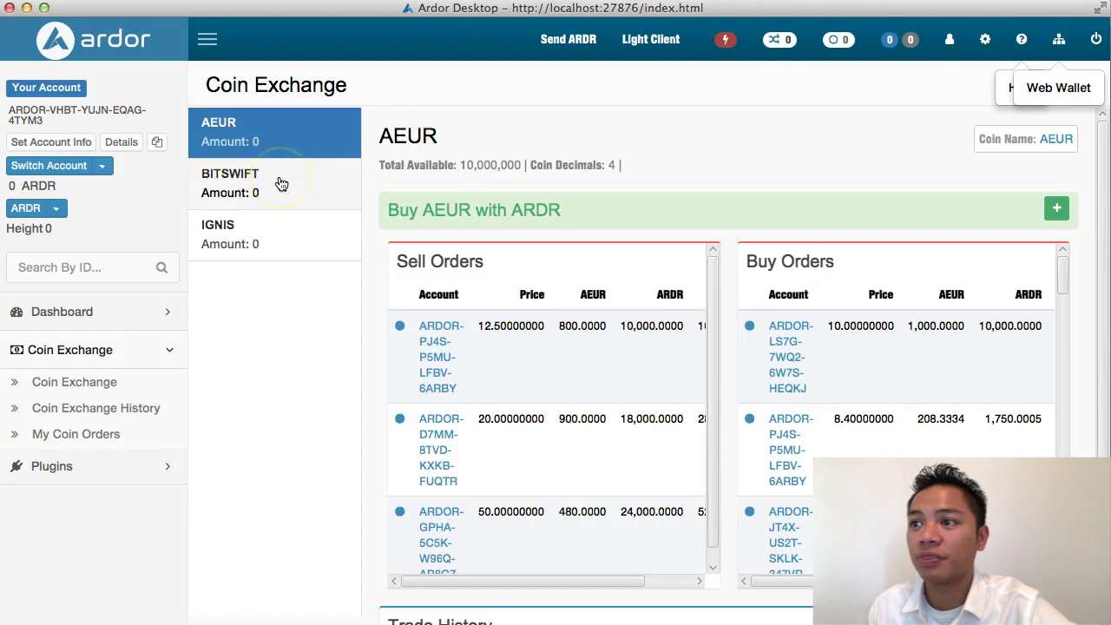
click(298, 242)
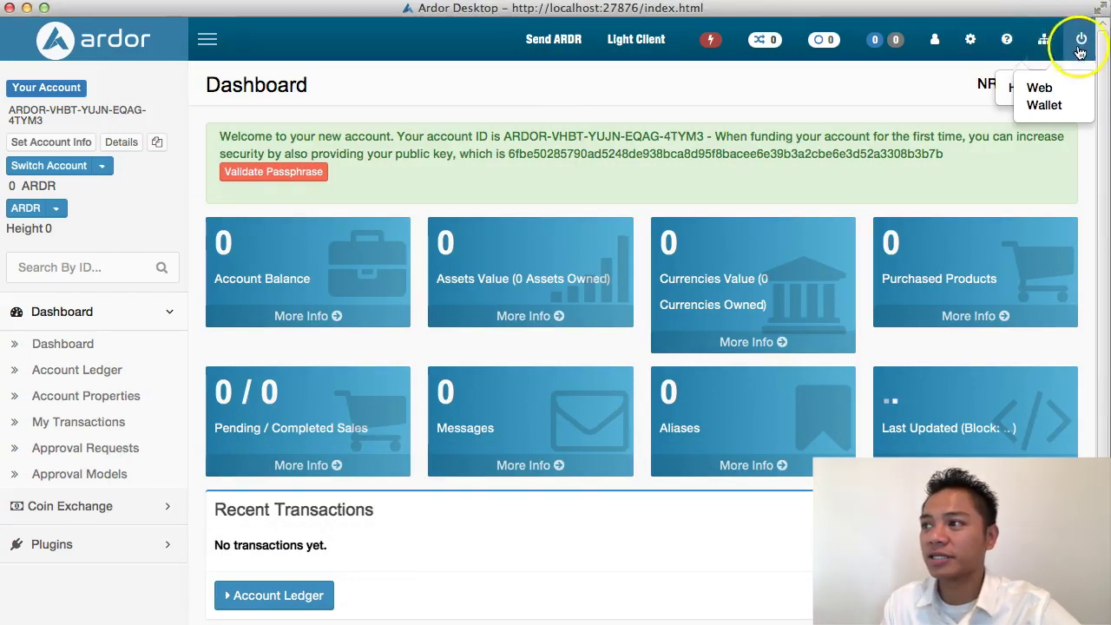
Log out from the power menu, cancelling the Clear User Data option so user data is kept.
click(1081, 45)
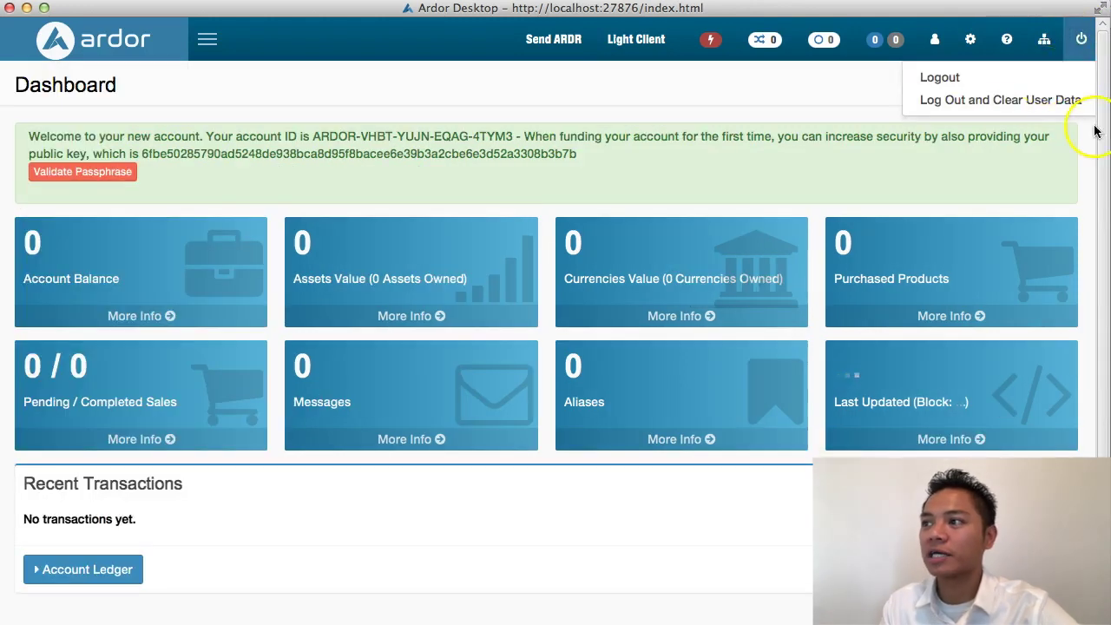
click(1048, 105)
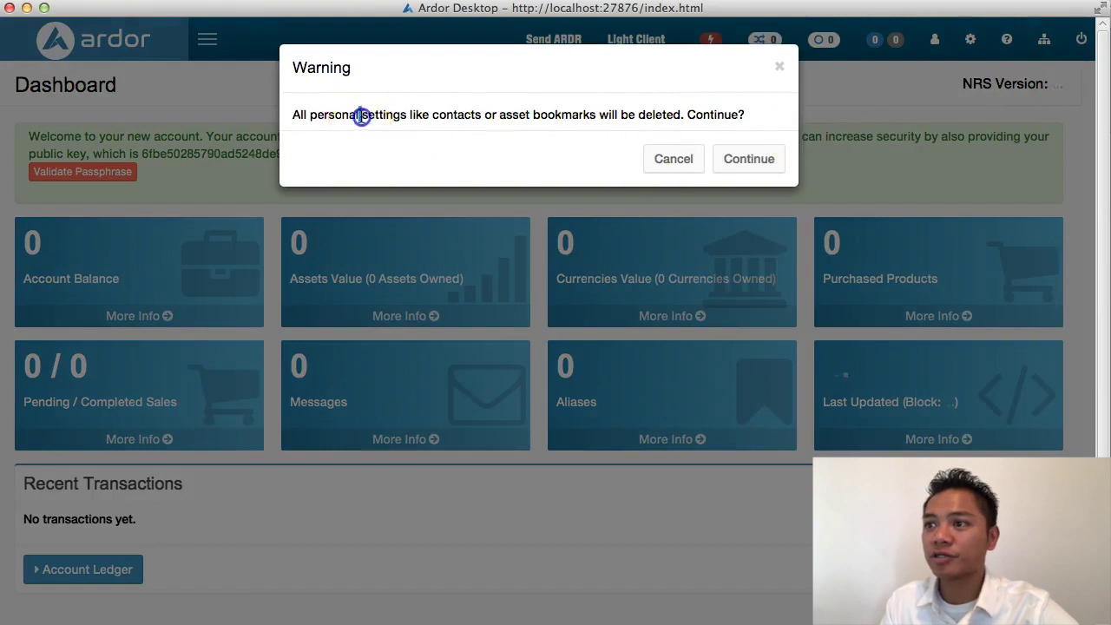
drag(361, 116, 772, 116)
click(686, 165)
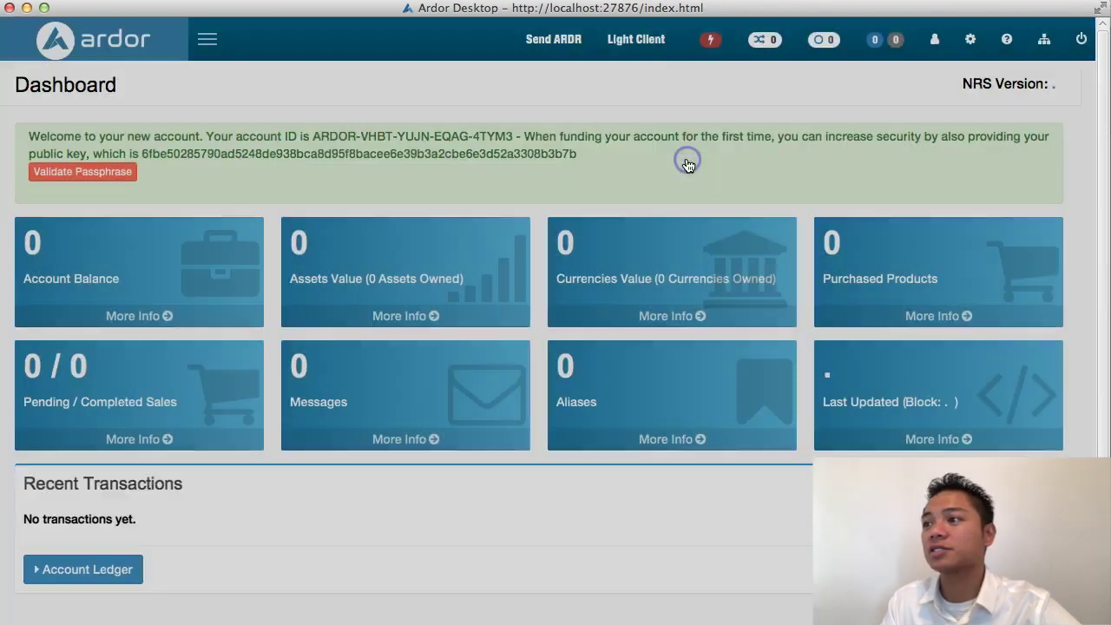
click(1083, 40)
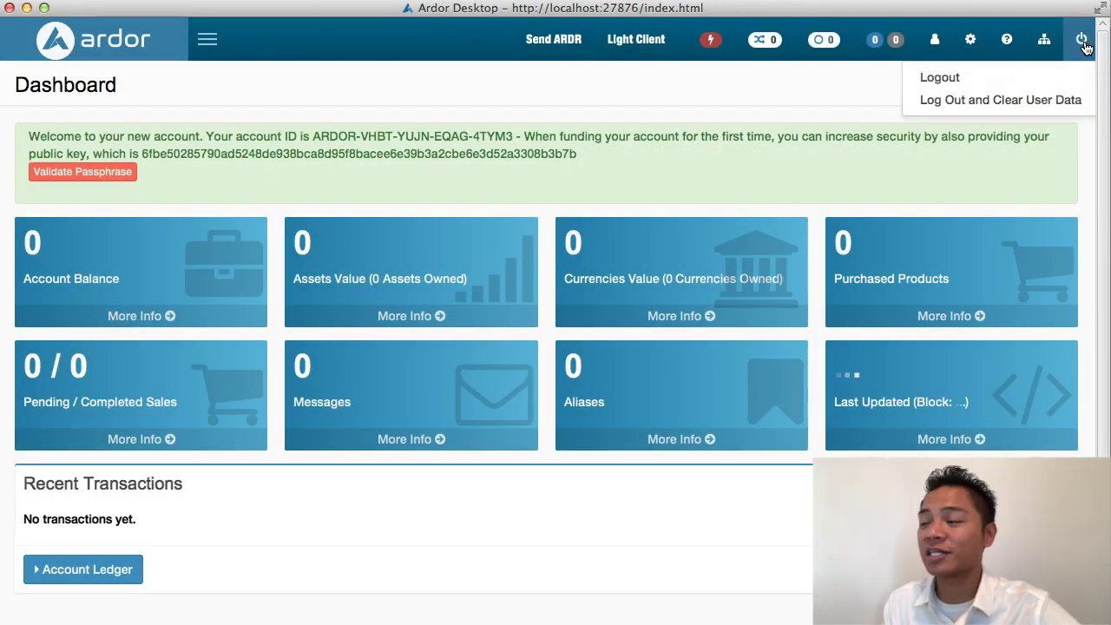
click(946, 78)
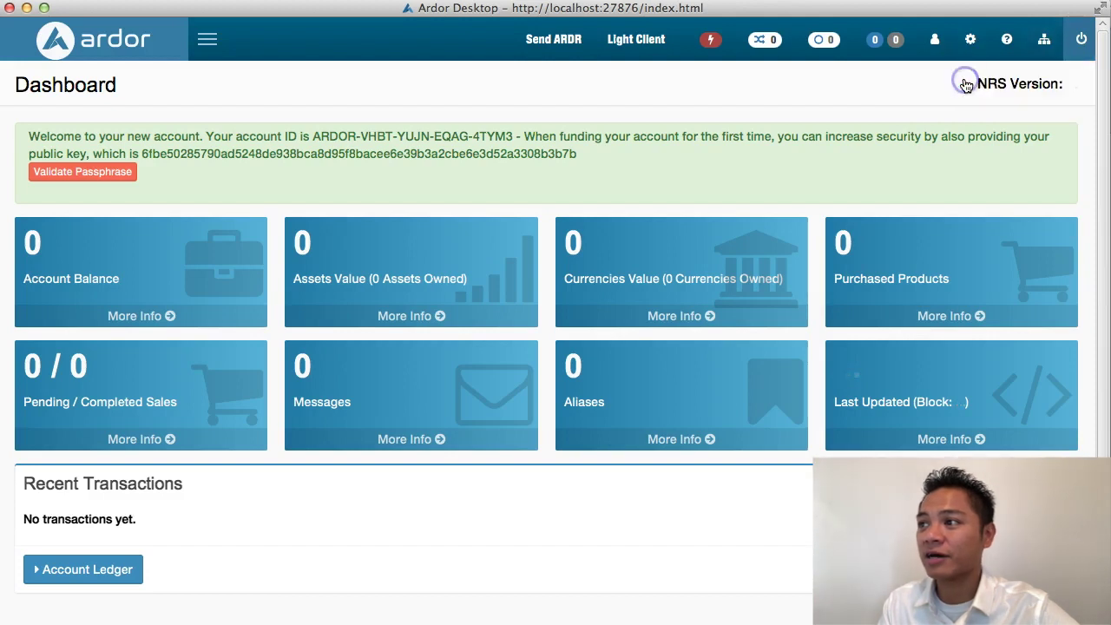
Verify the saved account appears in the login account list, then close the Ardor Wallet window.
click(775, 12)
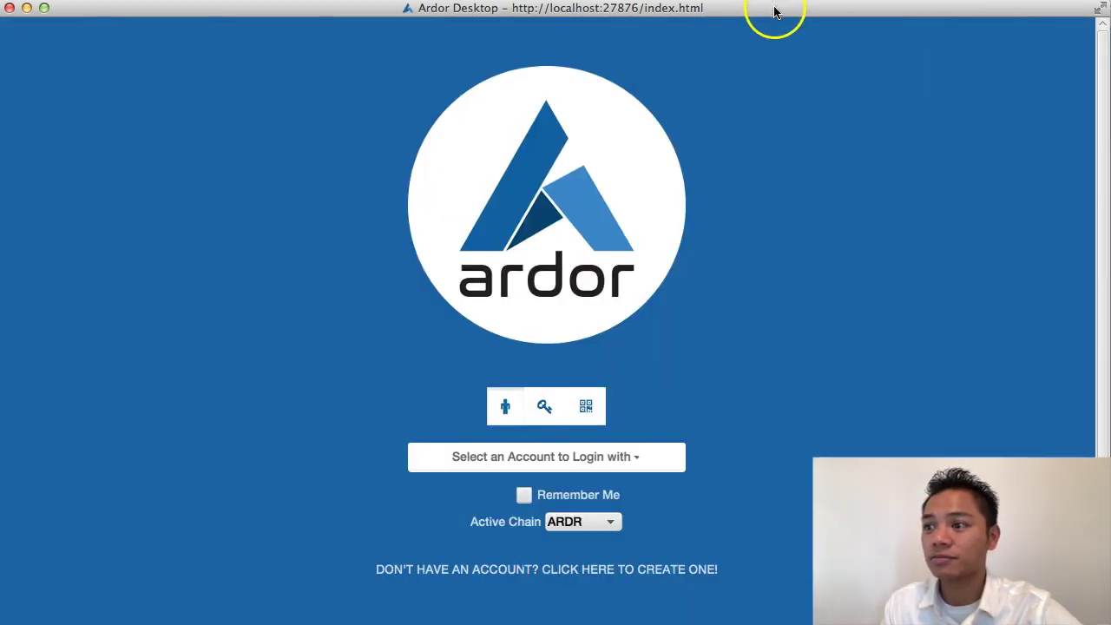
drag(775, 12, 778, 13)
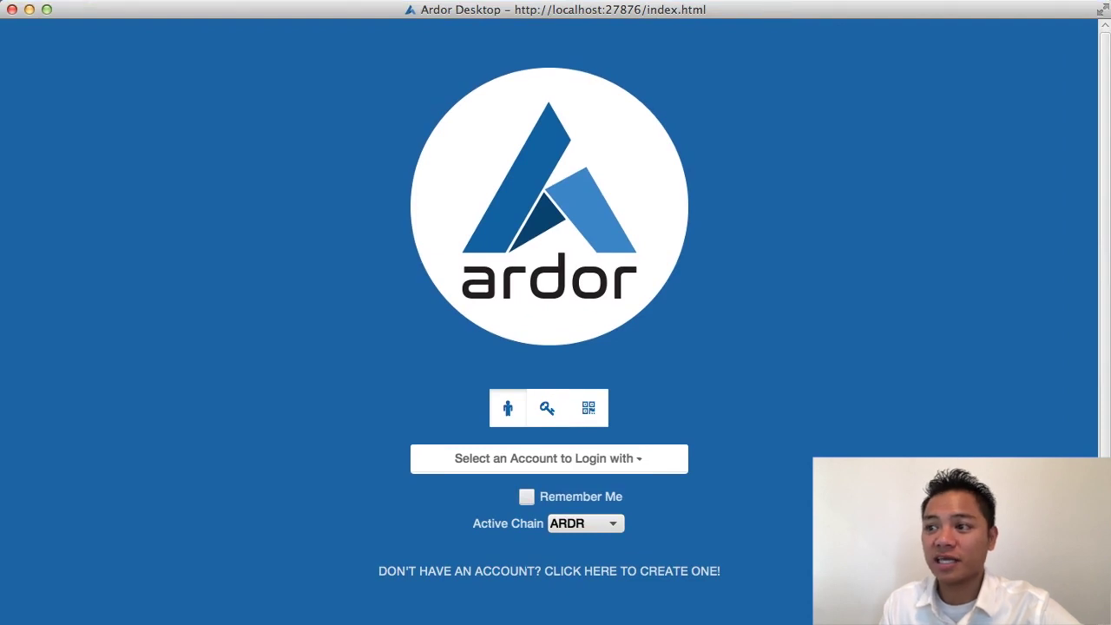
click(571, 454)
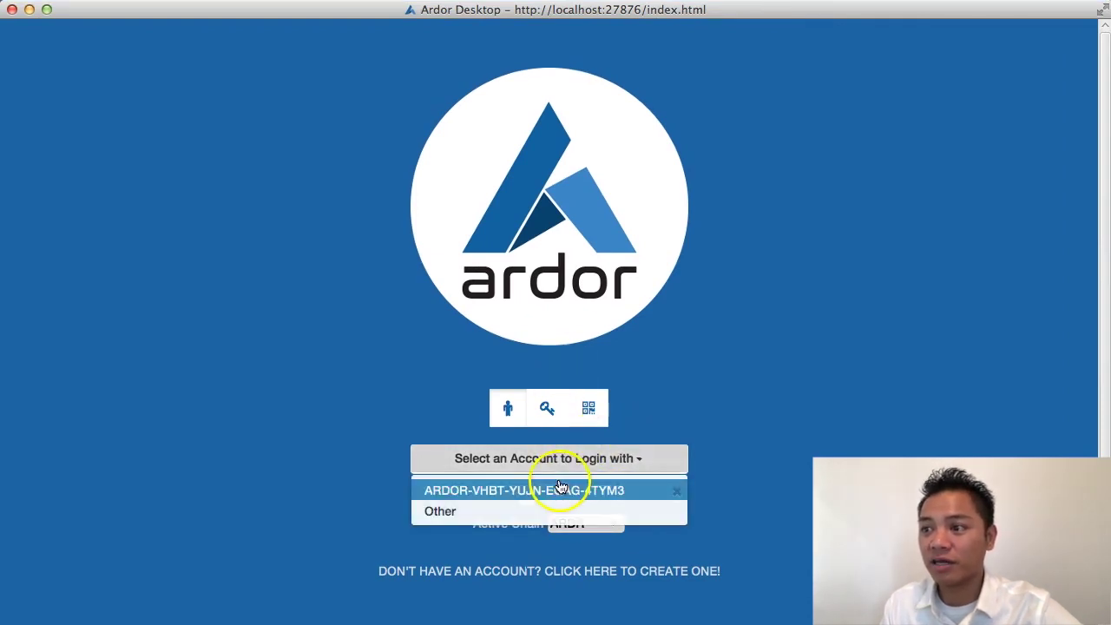
click(715, 389)
click(511, 413)
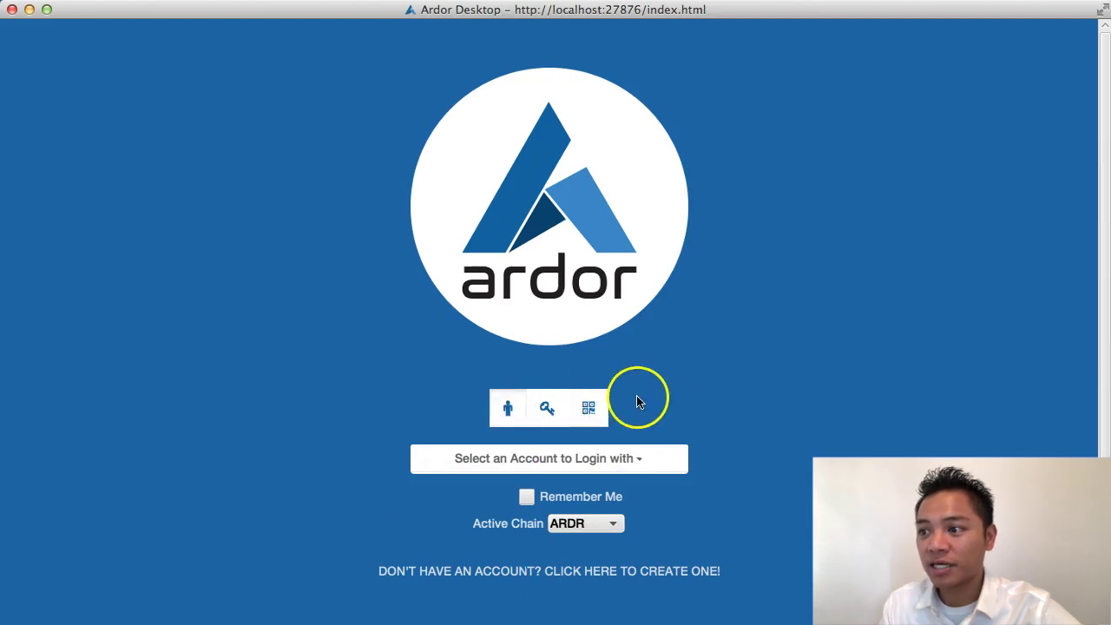
click(12, 10)
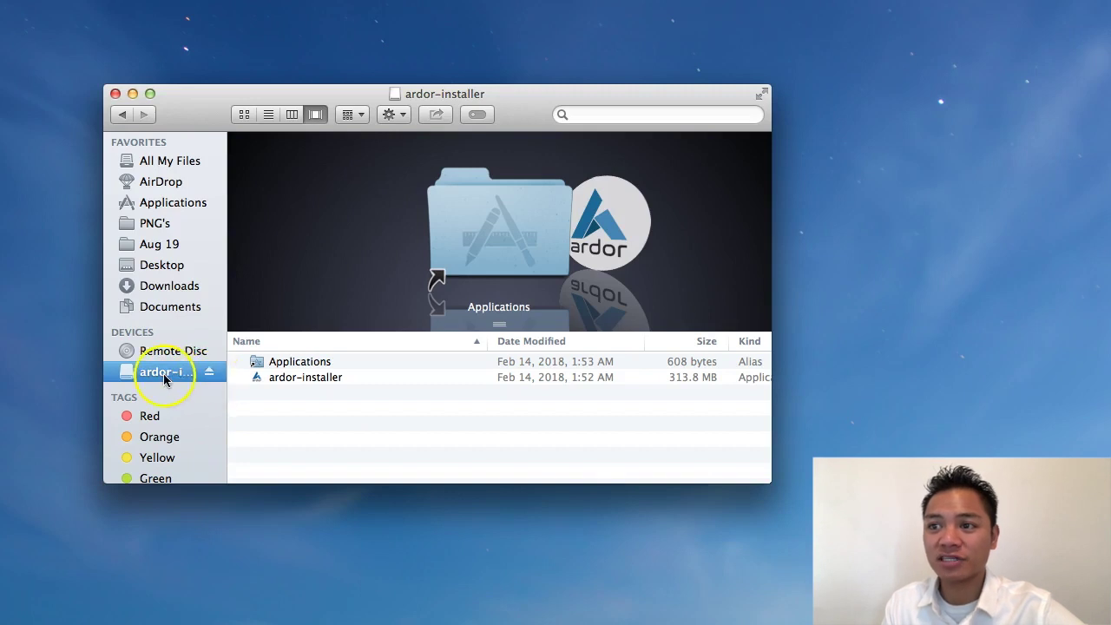
Eject the ardor-installer disk and relaunch ardor from Applications via its Open command.
click(209, 373)
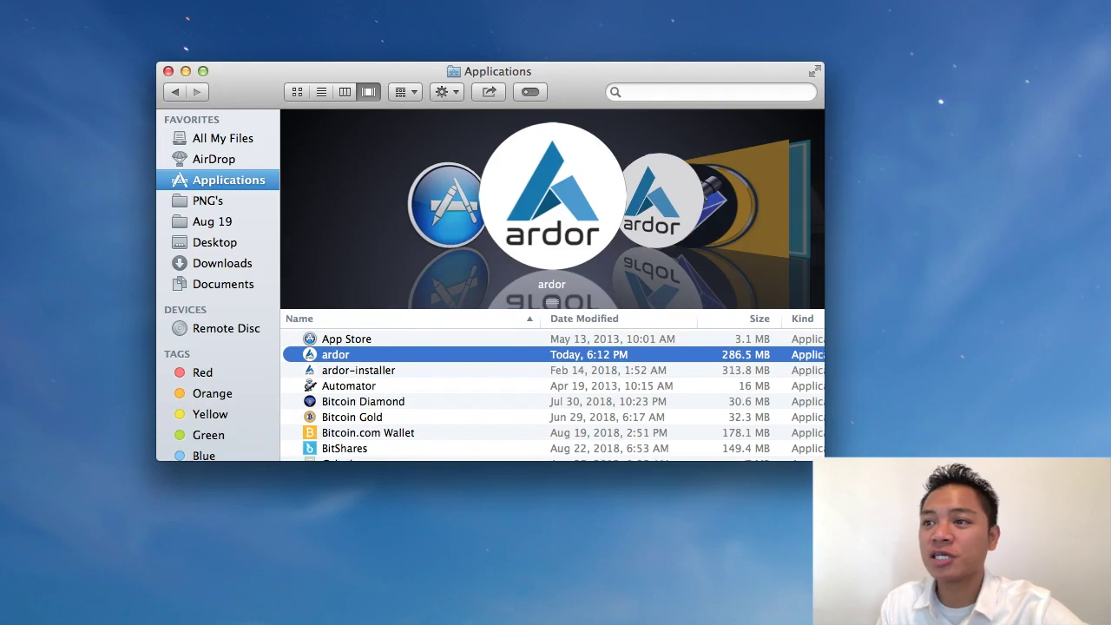
click(386, 352)
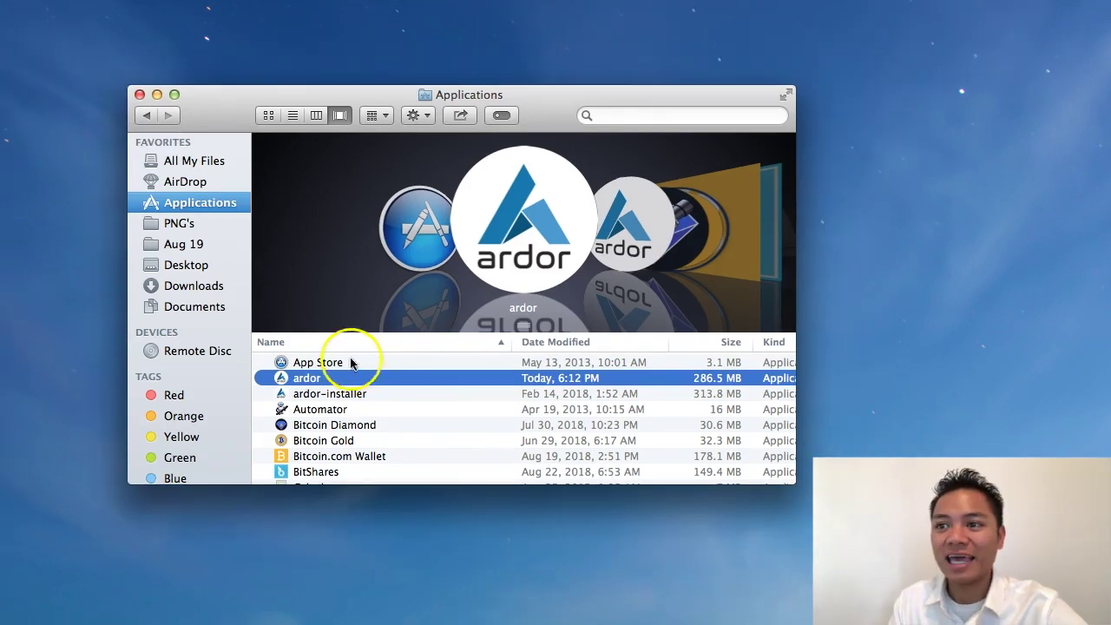
right_click(361, 375)
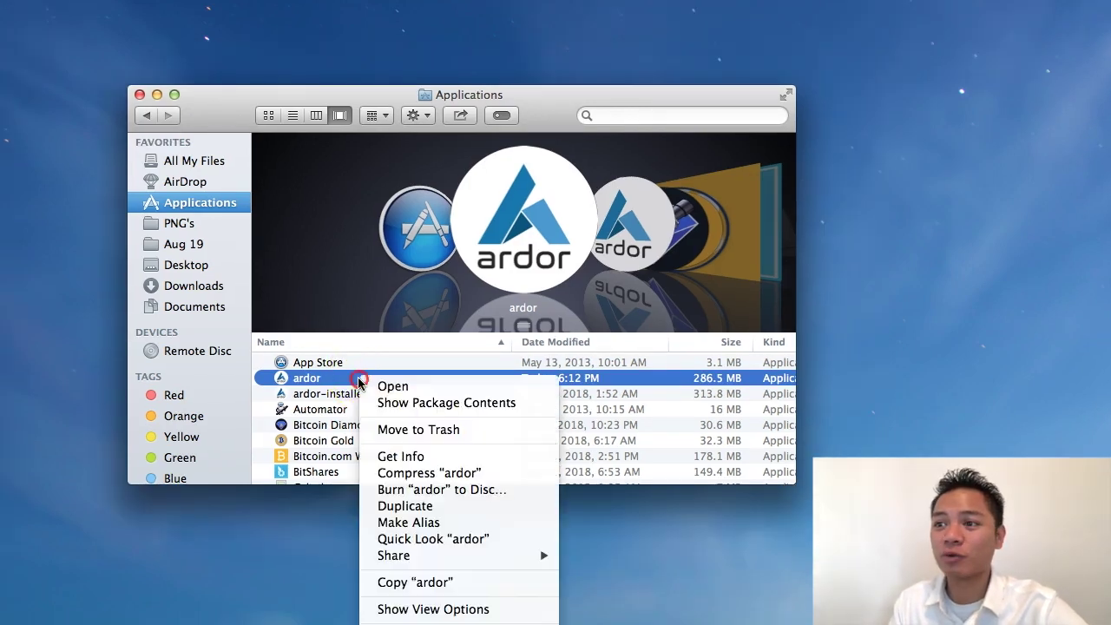
click(393, 386)
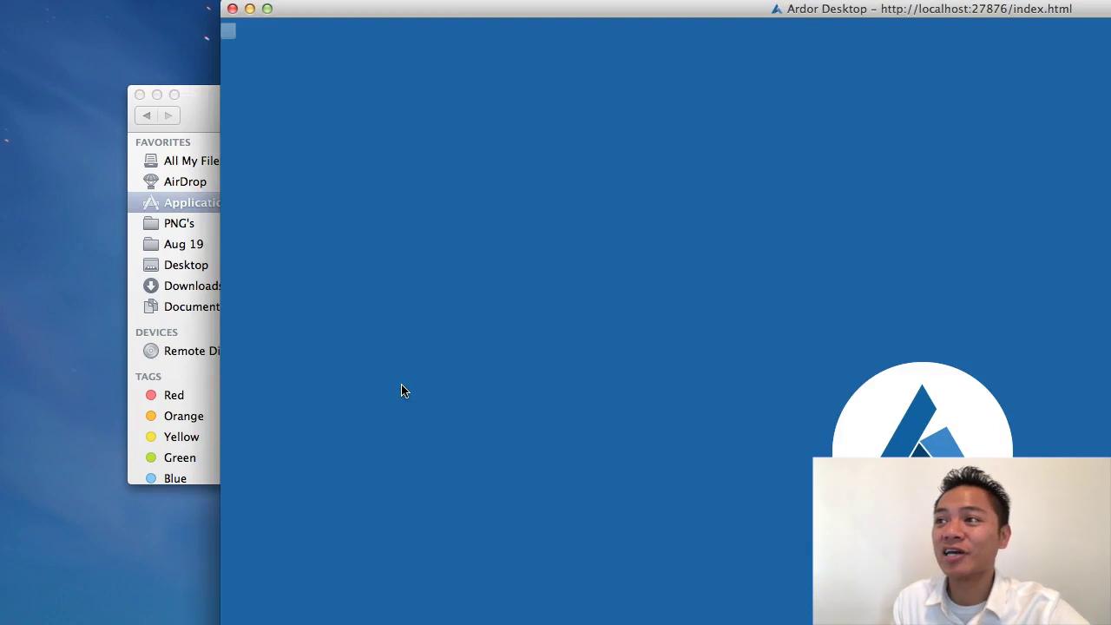
Move the relaunched wallet window left and pick the saved account from the login list.
drag(660, 13, 442, 9)
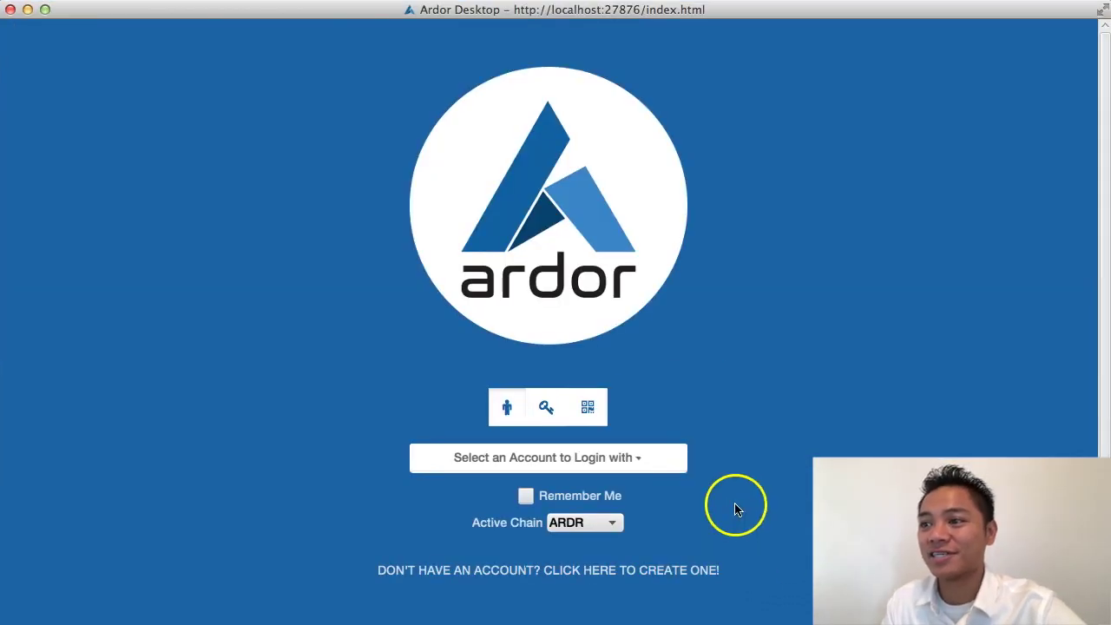
click(560, 458)
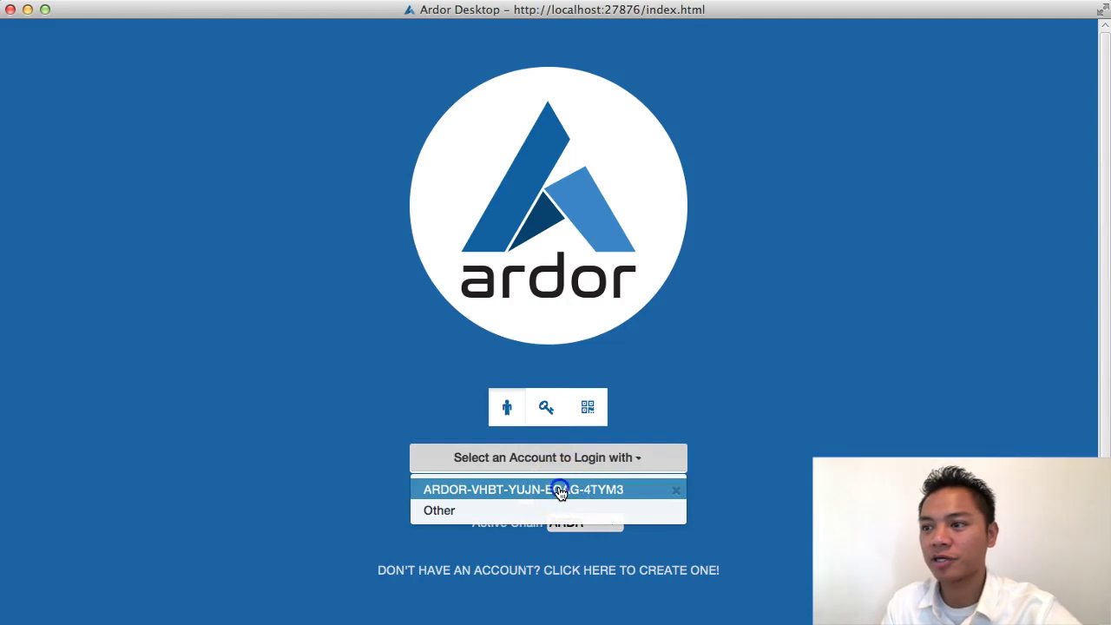
click(560, 492)
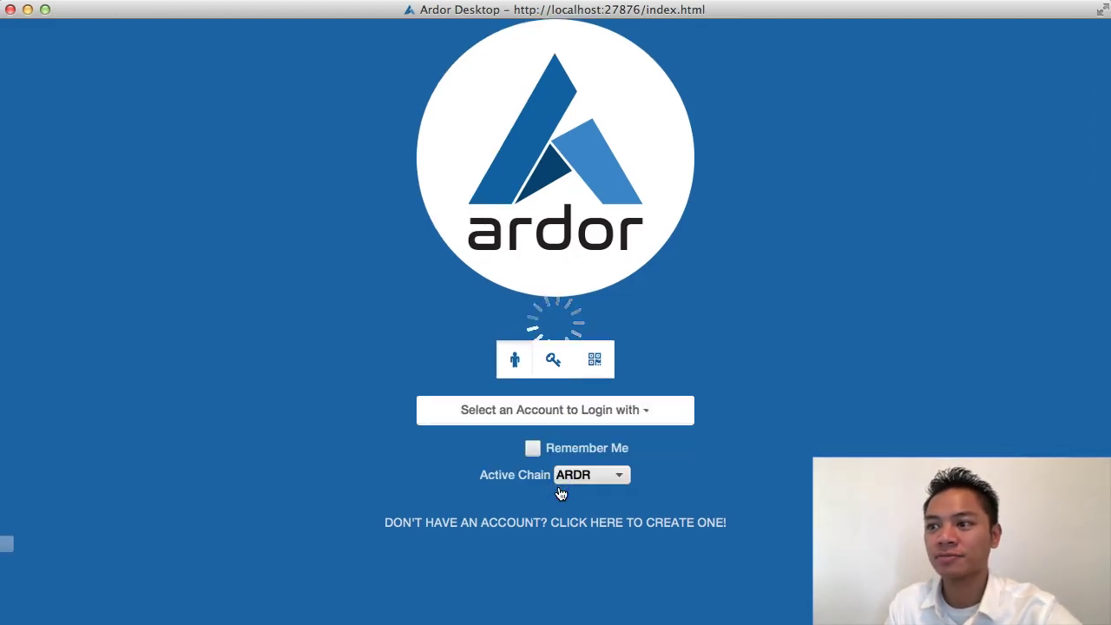